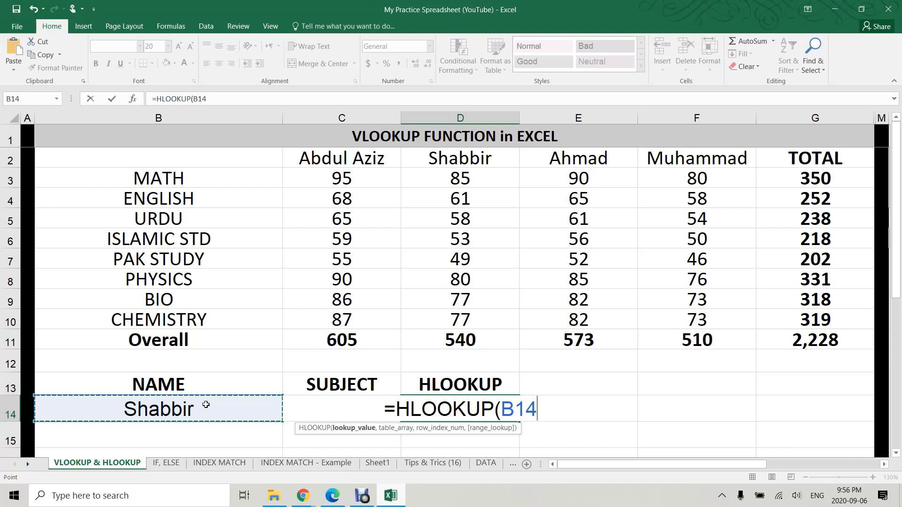
- Continue the HLOOKUP formula in D14 with B2:G11 as the table array and 4 as the row index
drag(200, 160, 801, 354)
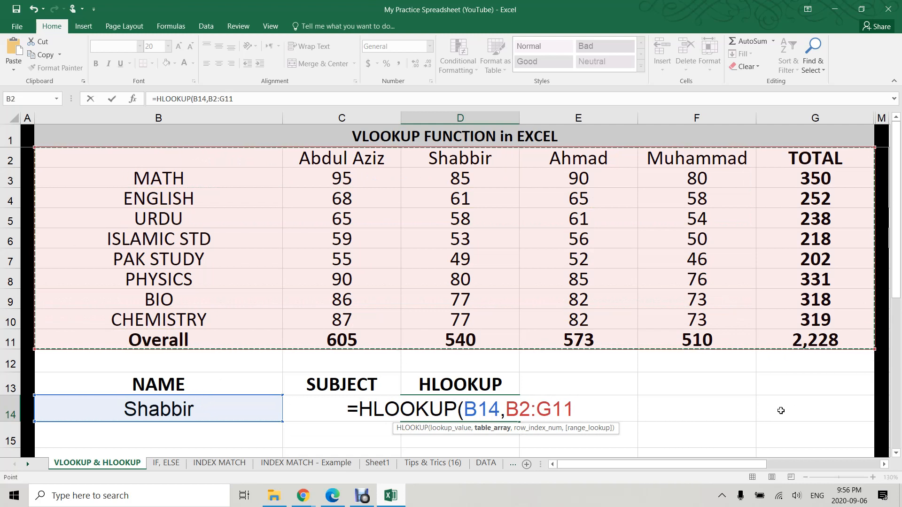
text(,)
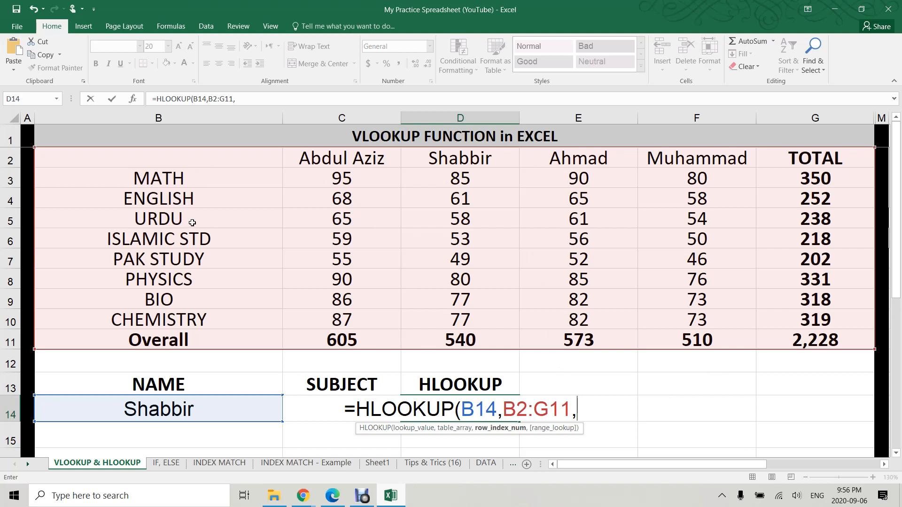
text(4)
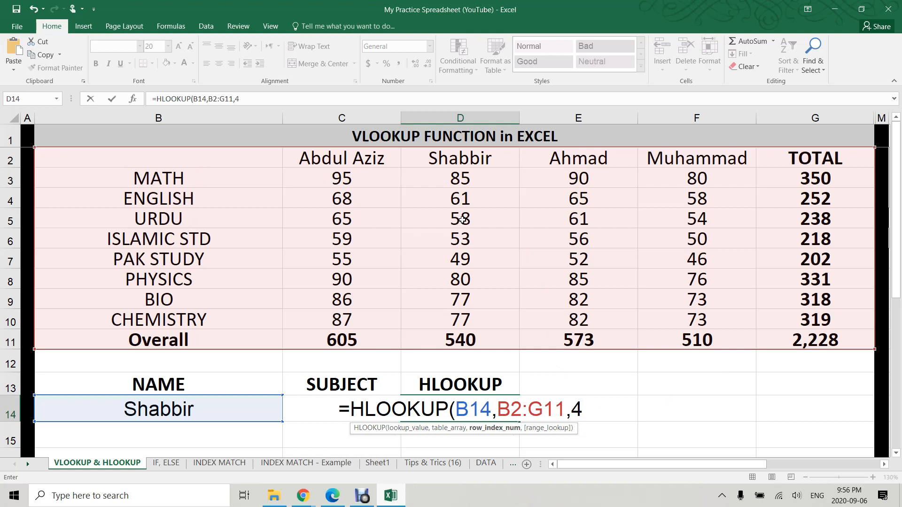
- Set the HLOOKUP range lookup argument in D14 to FALSE for an exact match and complete the formula
text(,false)
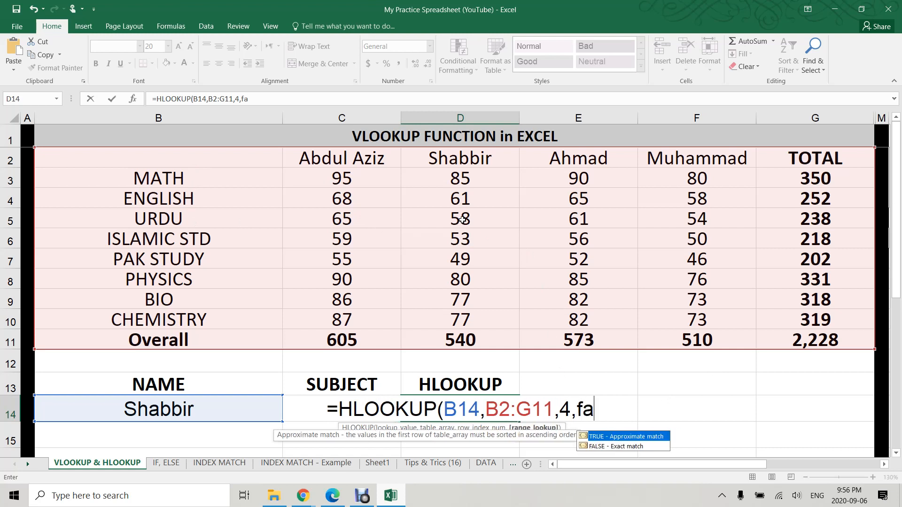
key(Tab)
key(BackSpace)
key(BackSpace)
key(BackSpace)
key(BackSpace)
key(BackSpace)
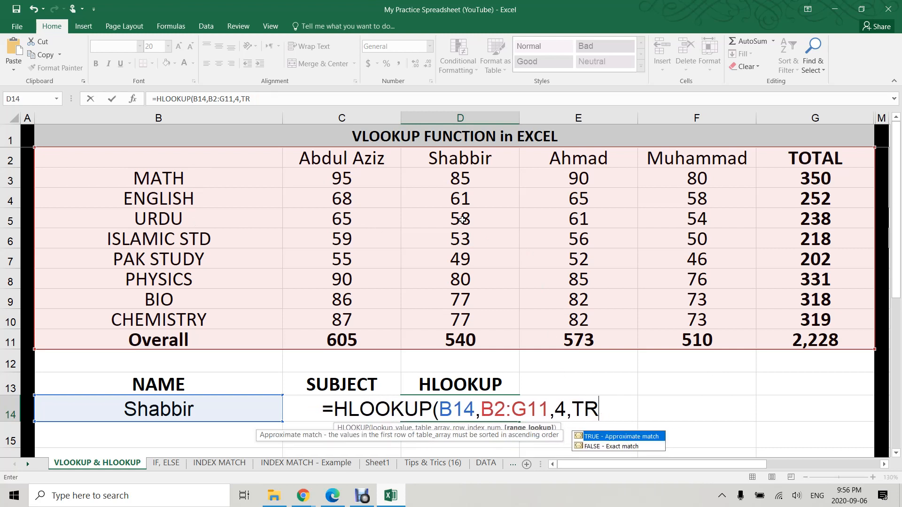
text(,false)
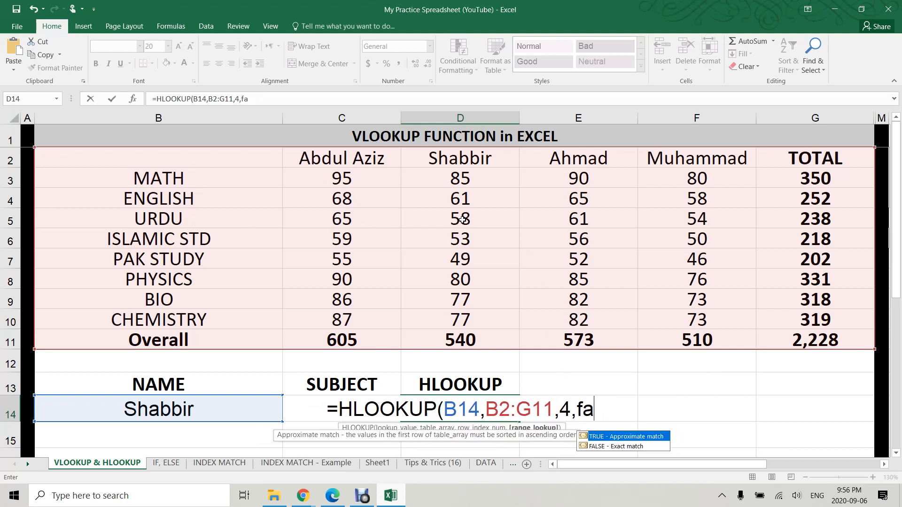
key(Tab)
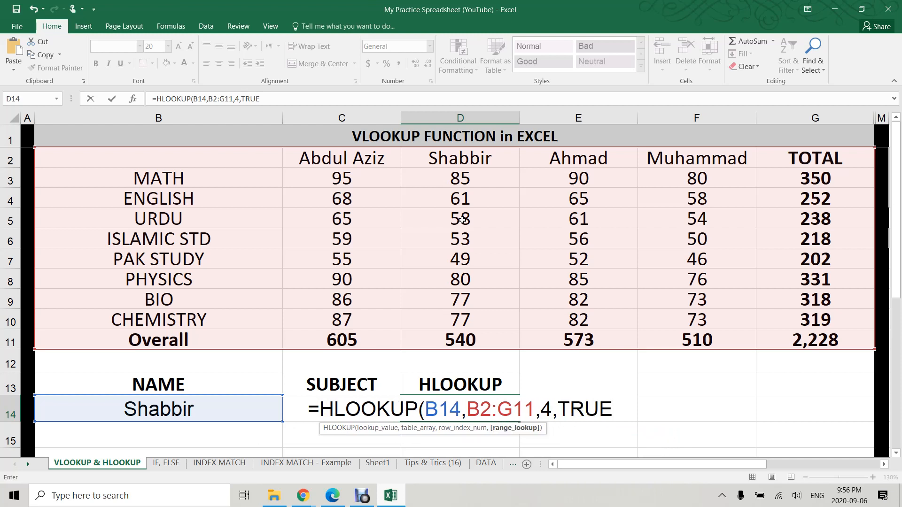
key(BackSpace)
key(BackSpace)
key(BackSpace)
key(BackSpace)
text(FA)
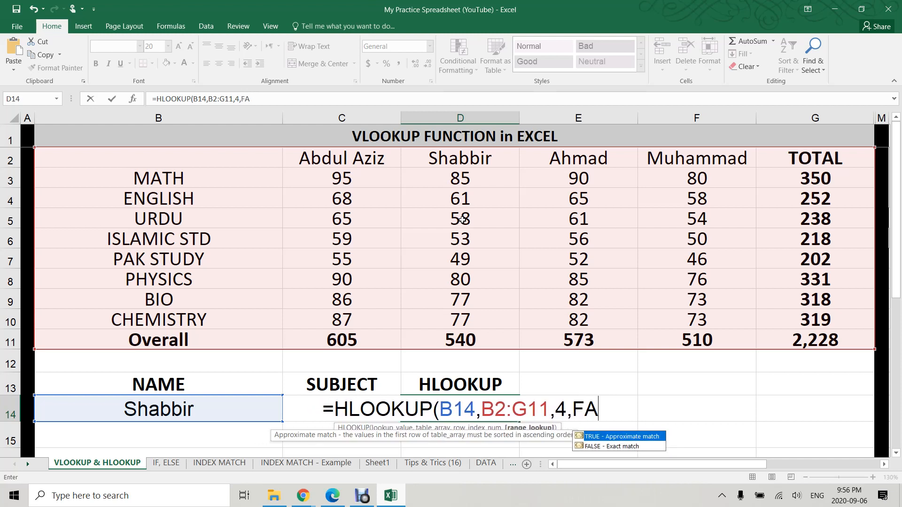
text(LSE)
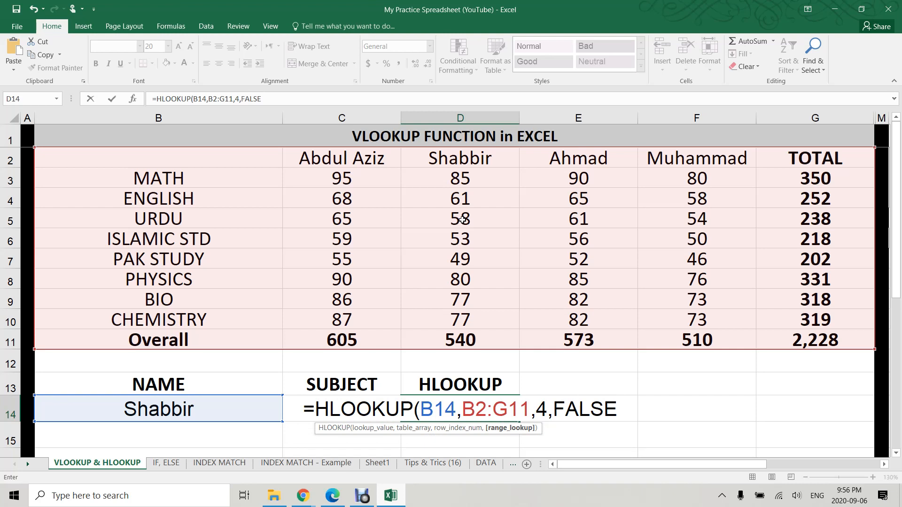
text())
key(Return)
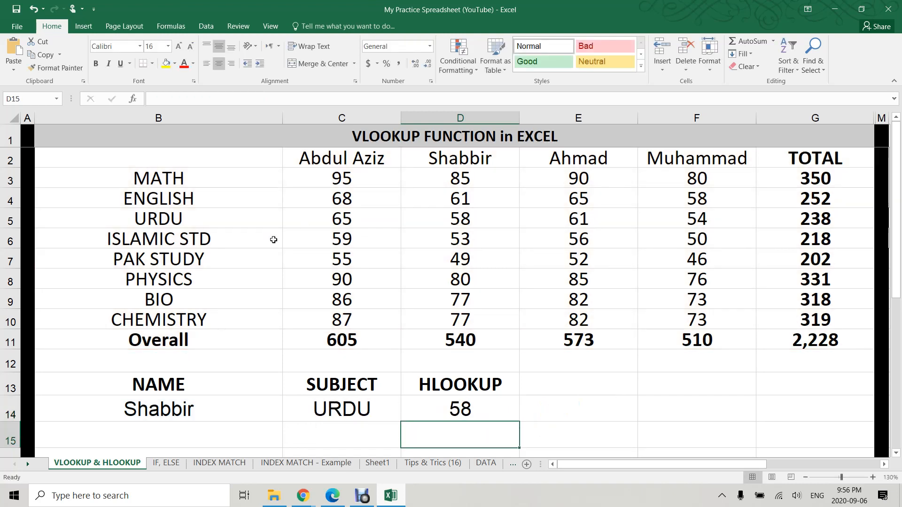
- Choose the student from column E in name cell B14 and compare the lookup with that student's URDU mark
click(459, 412)
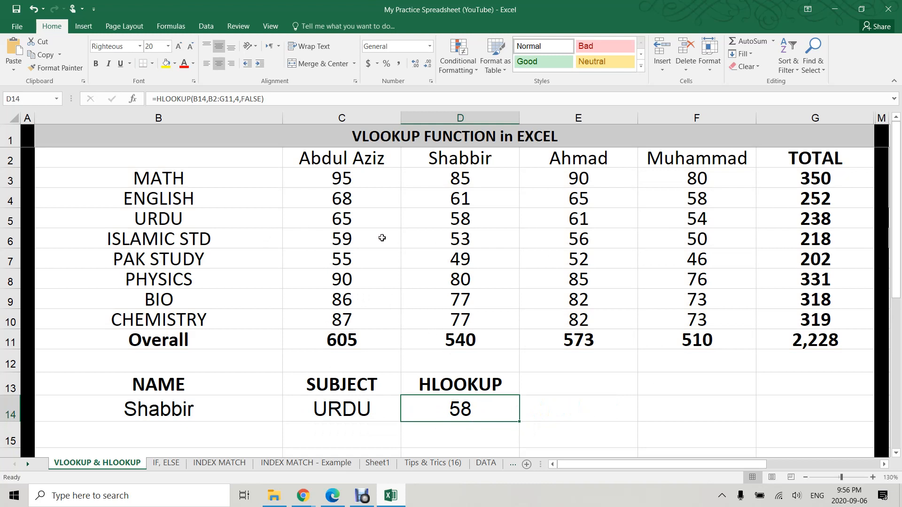
click(258, 401)
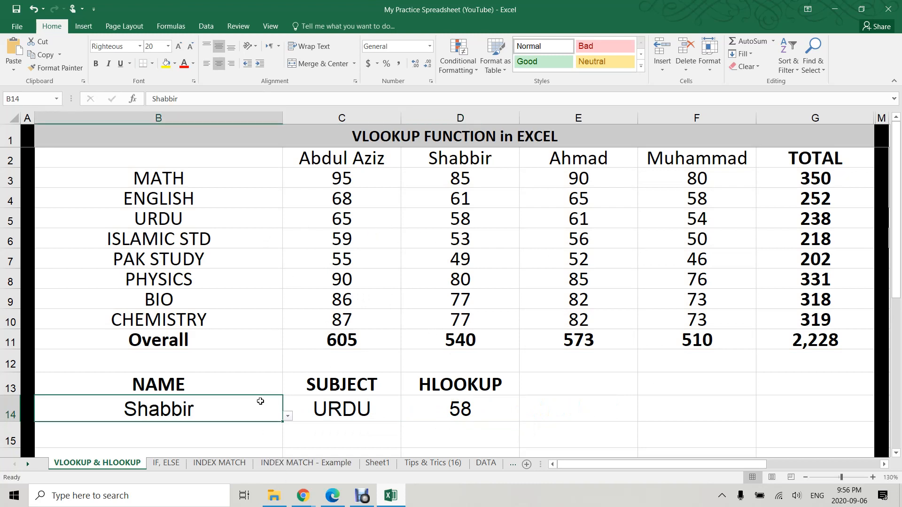
click(288, 417)
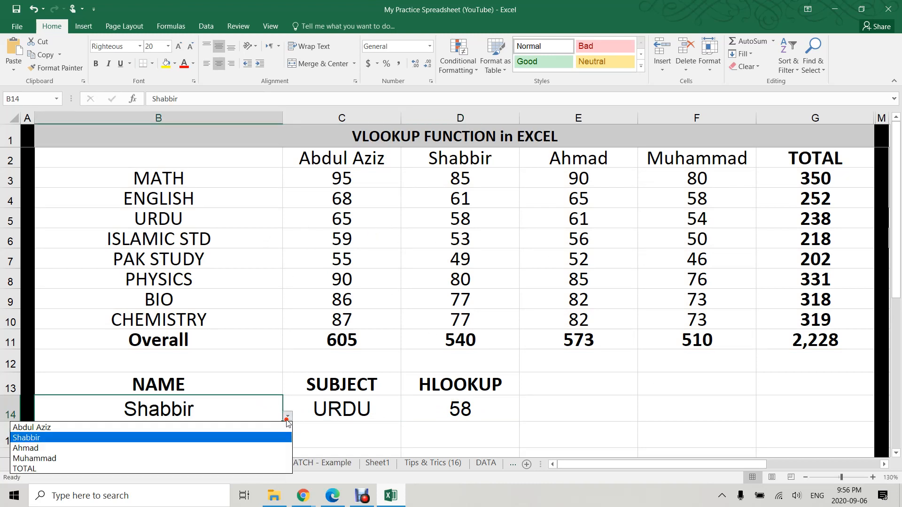
click(32, 449)
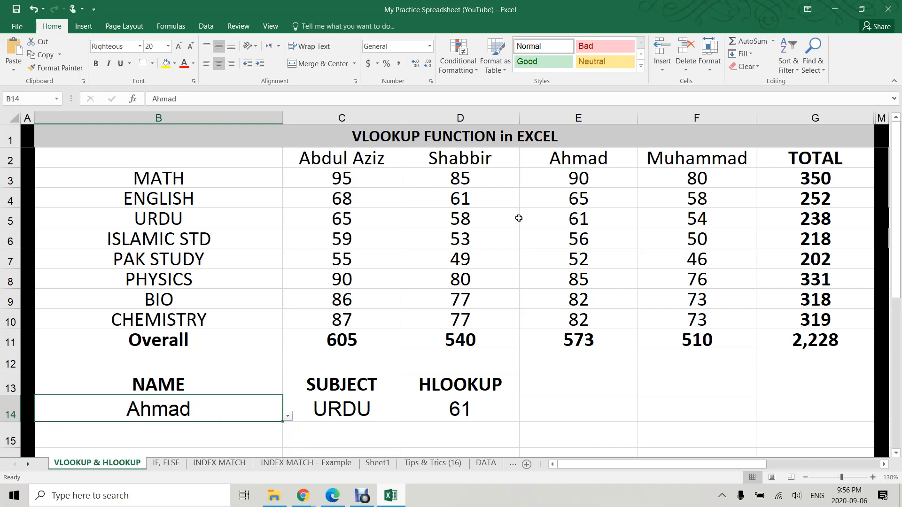
drag(218, 225, 530, 218)
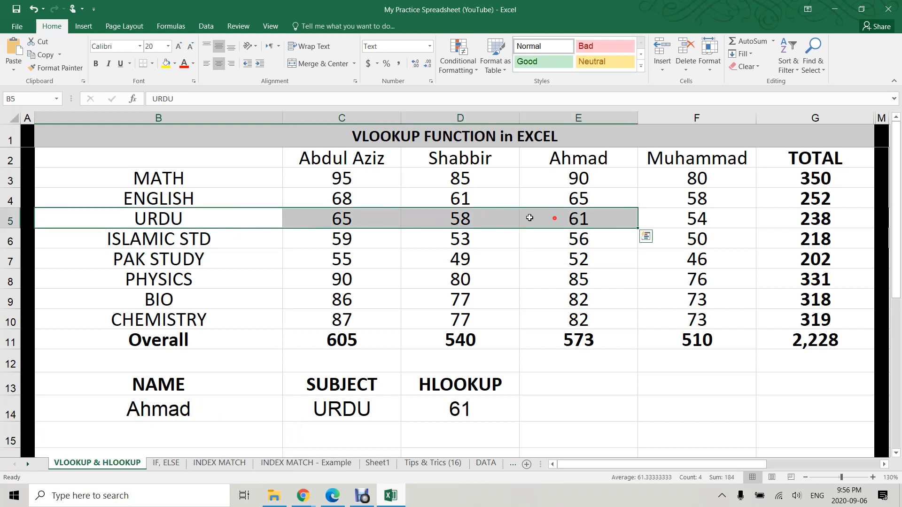
- Switch name cell B14 to the student from column C and compare the lookup with the URDU mark in C5
click(257, 417)
click(287, 416)
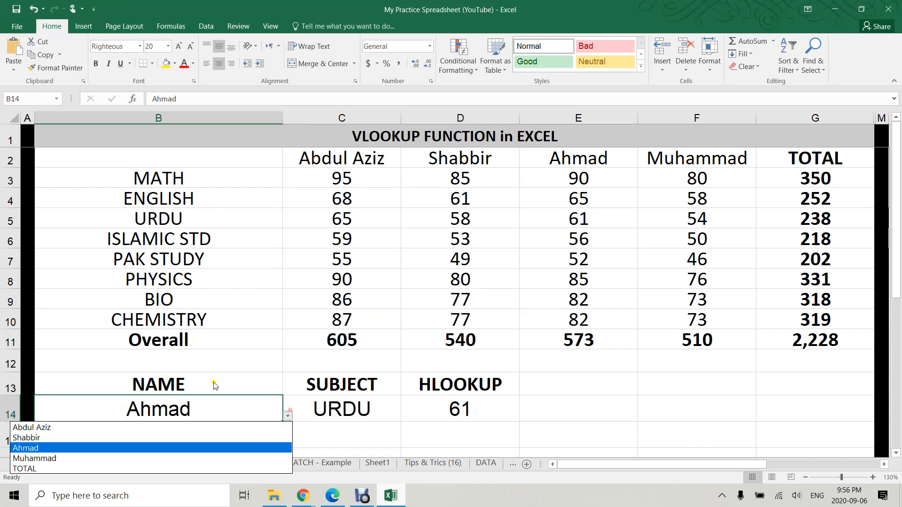
click(65, 428)
drag(197, 222, 312, 229)
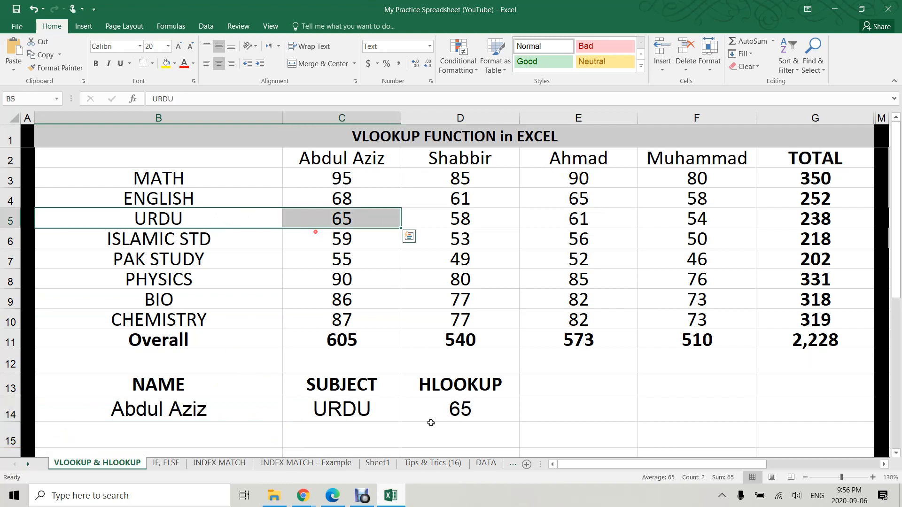
- Replace the fixed row index in D14's HLOOKUP formula with a reference to cell B15
click(452, 407)
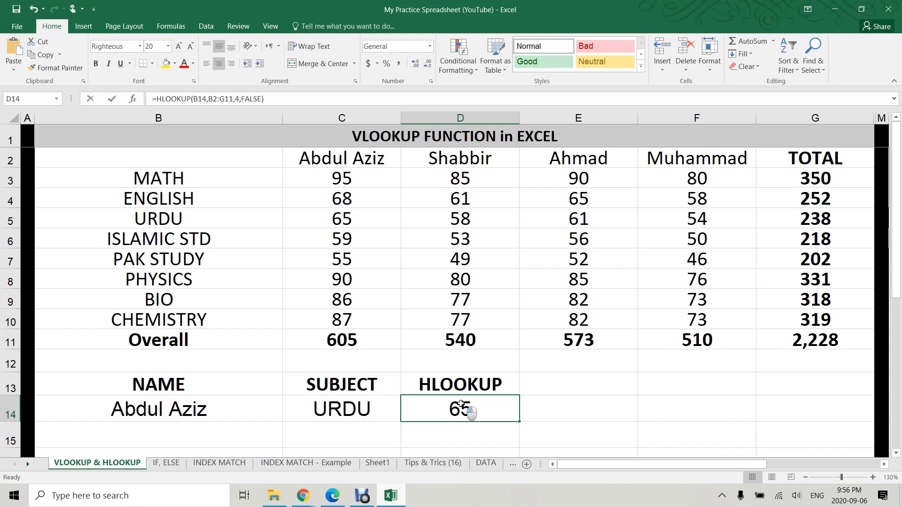
double_click(465, 409)
double_click(538, 409)
key(BackSpace)
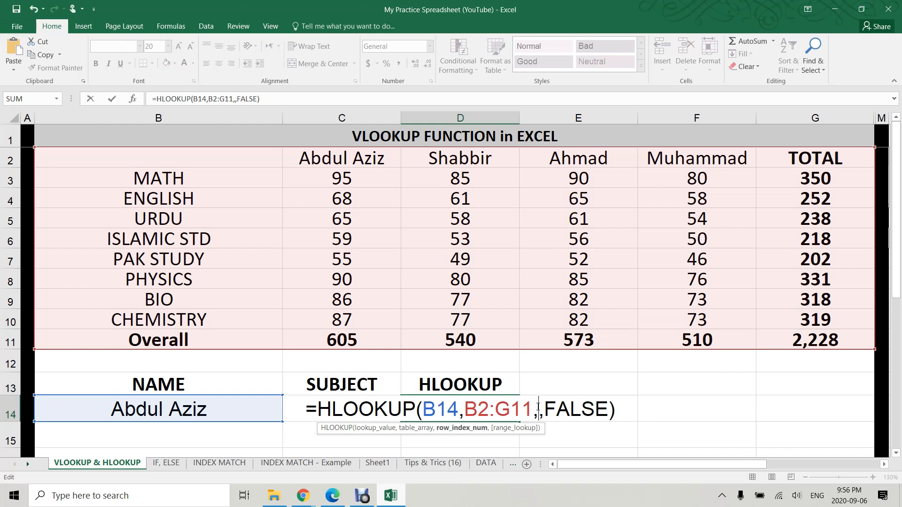
click(574, 382)
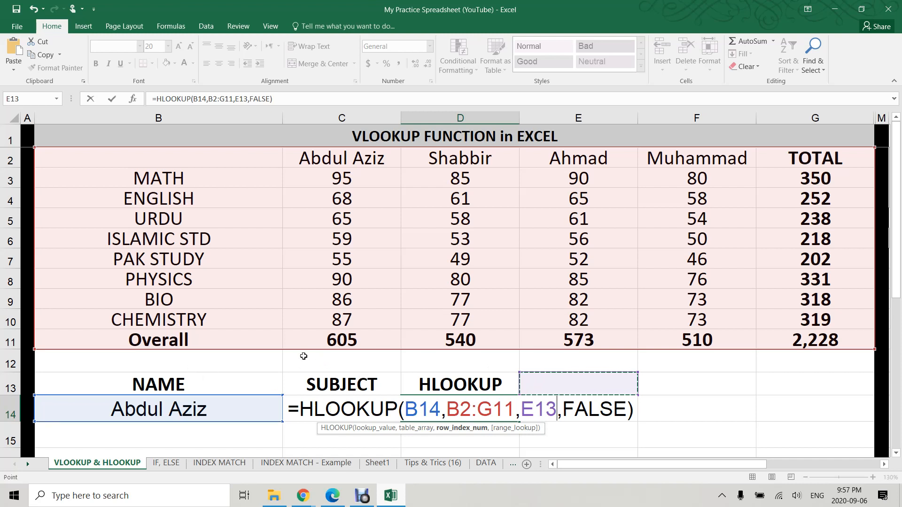
click(214, 432)
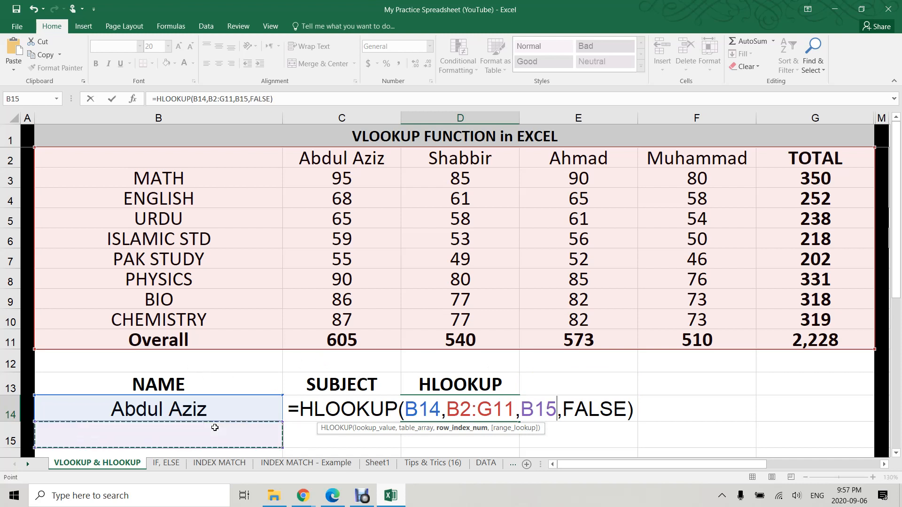
key(Return)
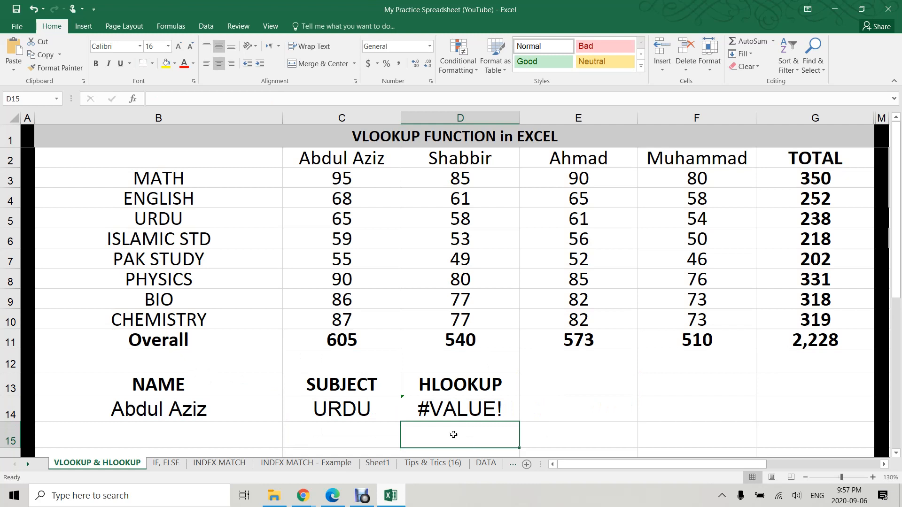
- Enter 3 in B15 as the row index for the HLOOKUP
click(198, 432)
text(3)
key(Return)
key(Up)
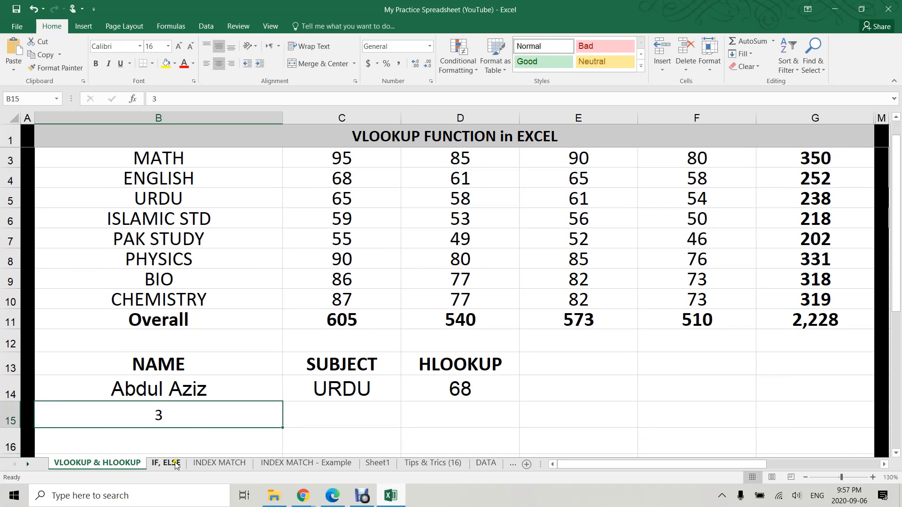
- Test other row indexes in B15 by entering 4, 1 and finally 5
scroll(188, 437, up, 1)
text(4)
key(Tab)
key(Left)
text(1)
key(Tab)
key(Left)
text(5)
key(Tab)
key(Left)
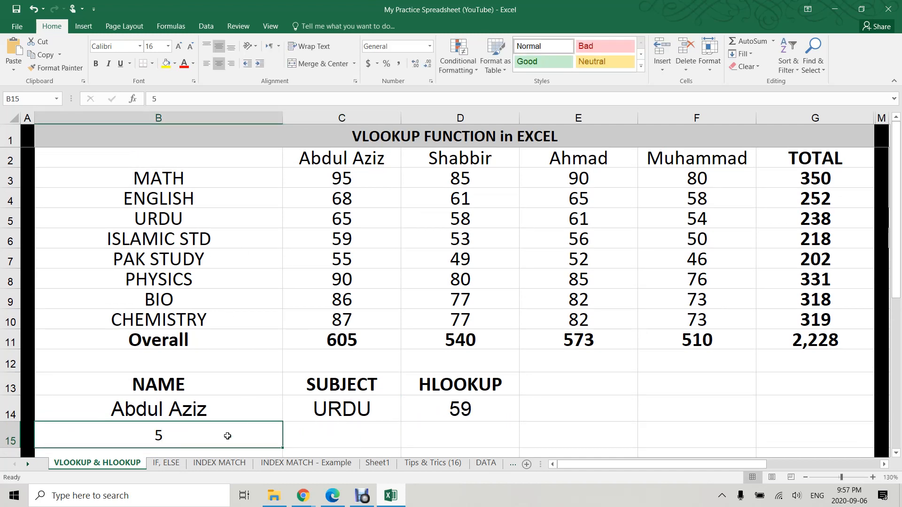
- Clear the student name from B14 and check how the HLOOKUP in D14 responds
click(224, 409)
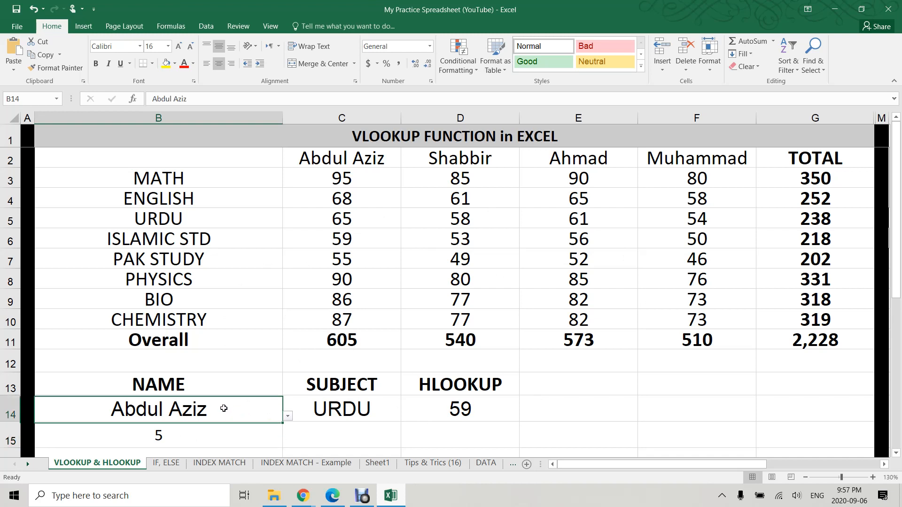
key(Delete)
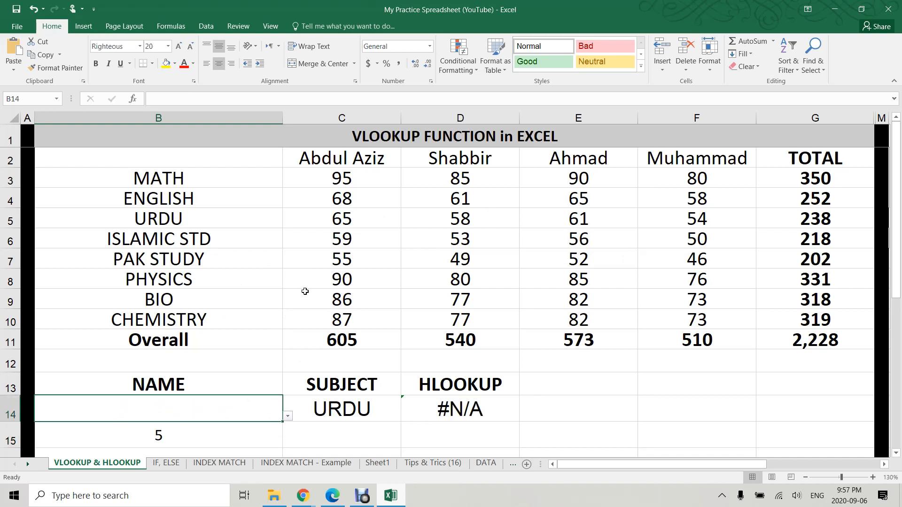
click(468, 401)
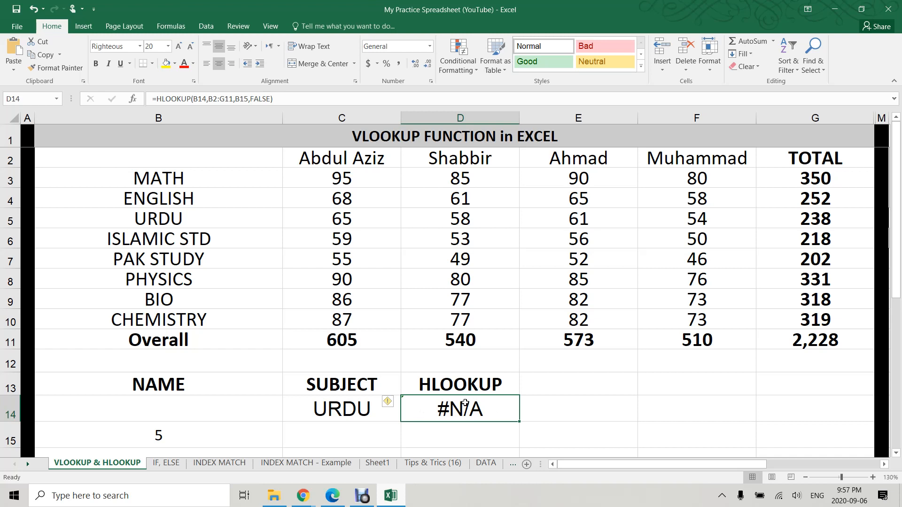
click(253, 412)
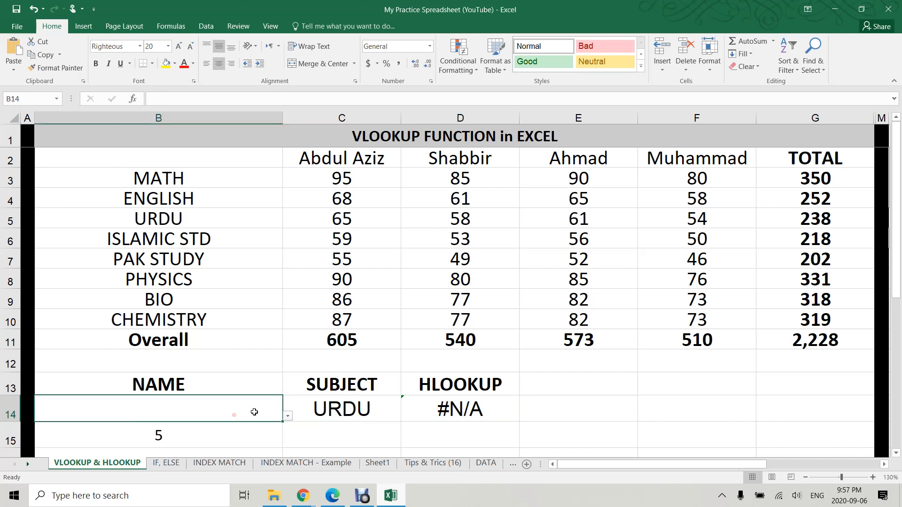
- Wrap the HLOOKUP formula in D14 in an IFERROR function, ready for its value_if_error argument
double_click(477, 415)
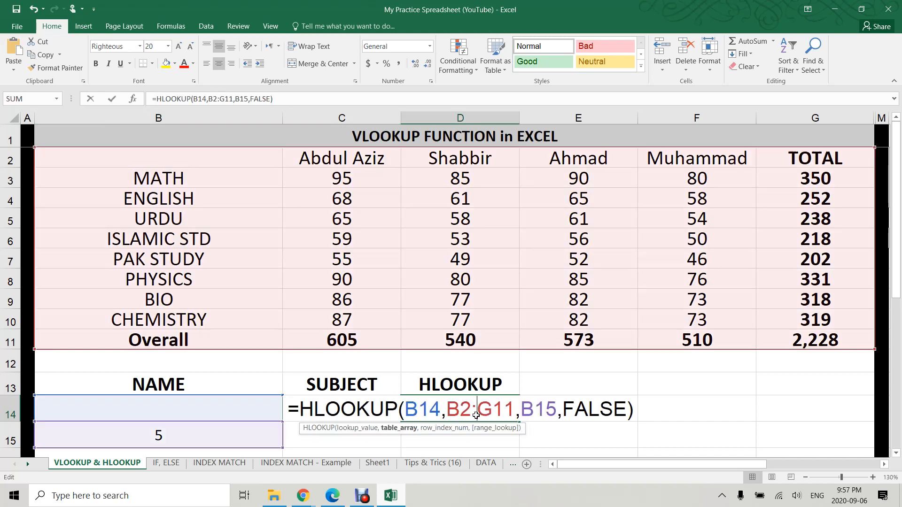
click(302, 410)
text(IFERR)
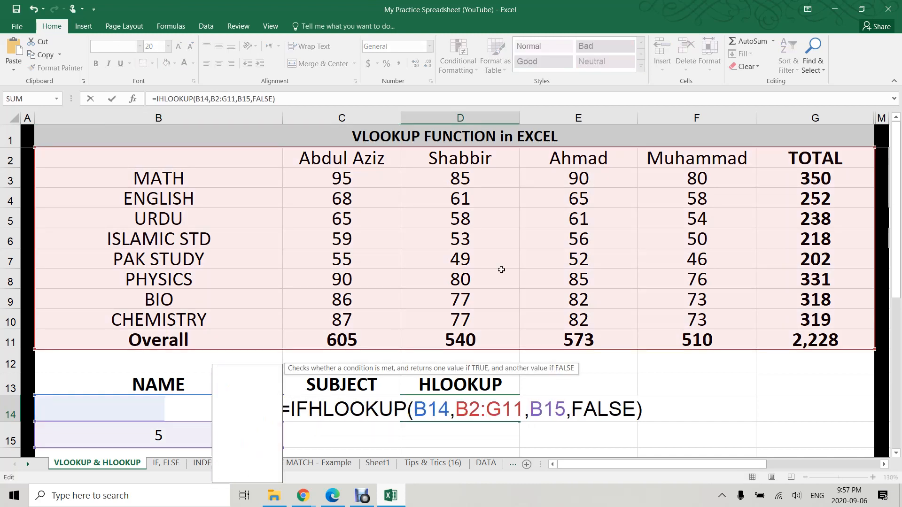
key(Tab)
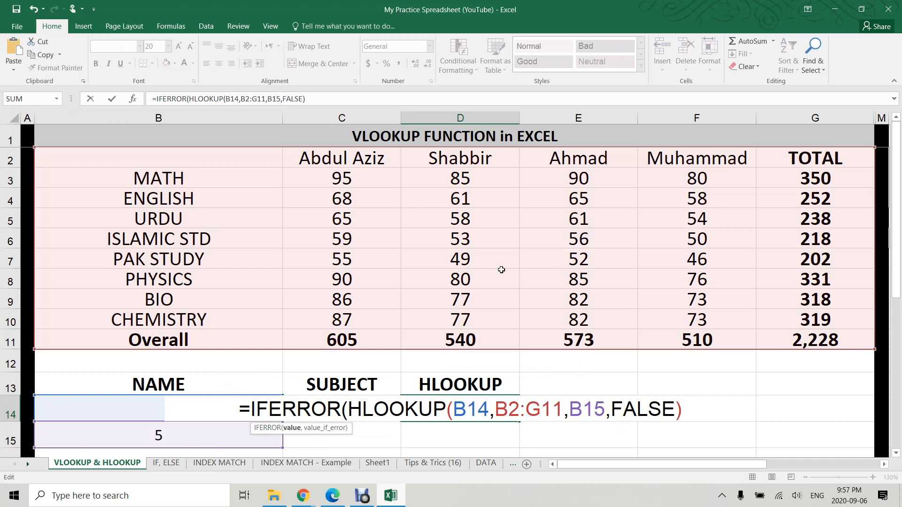
click(697, 402)
text(,)
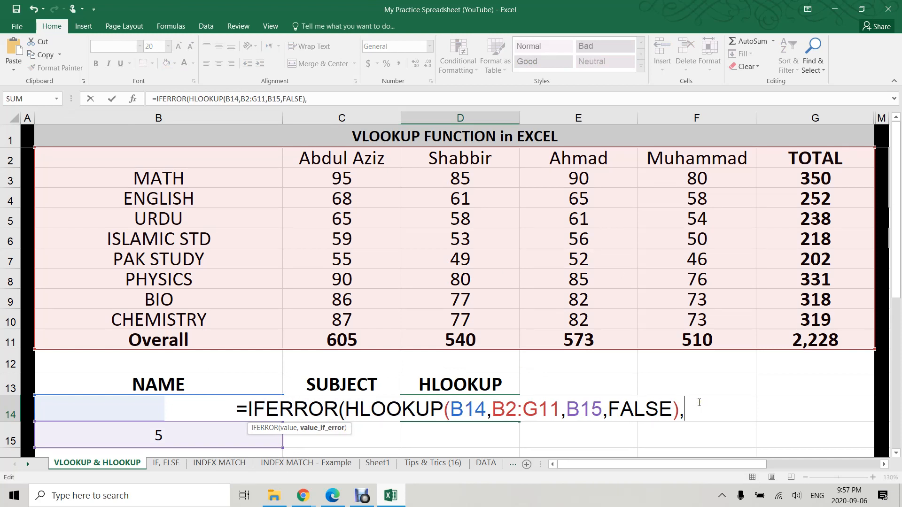
- Enter "Data not found" as the IFERROR fallback text in D14 and complete the formula
text("dAT)
key(BackSpace)
key(BackSpace)
key(BackSpace)
text(DA)
key(BackSpace)
text(a)
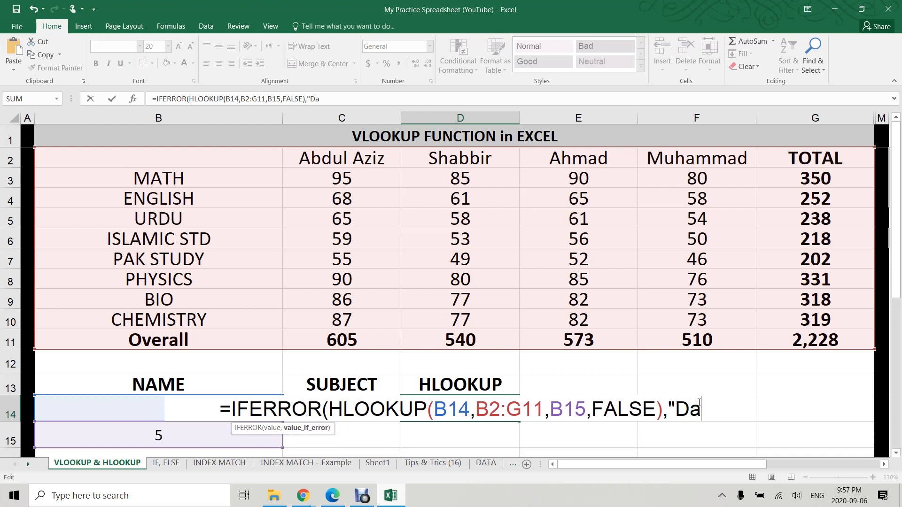
text(ta not foun)
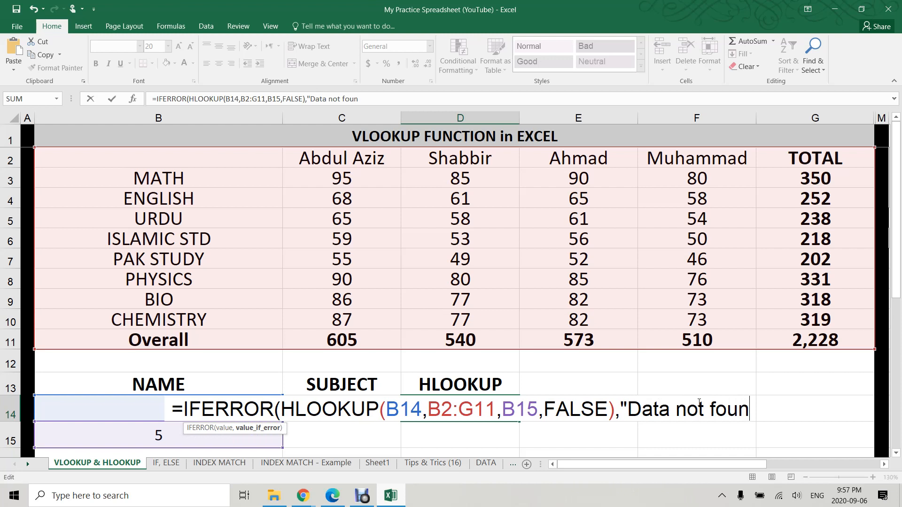
text(d"))
key(Return)
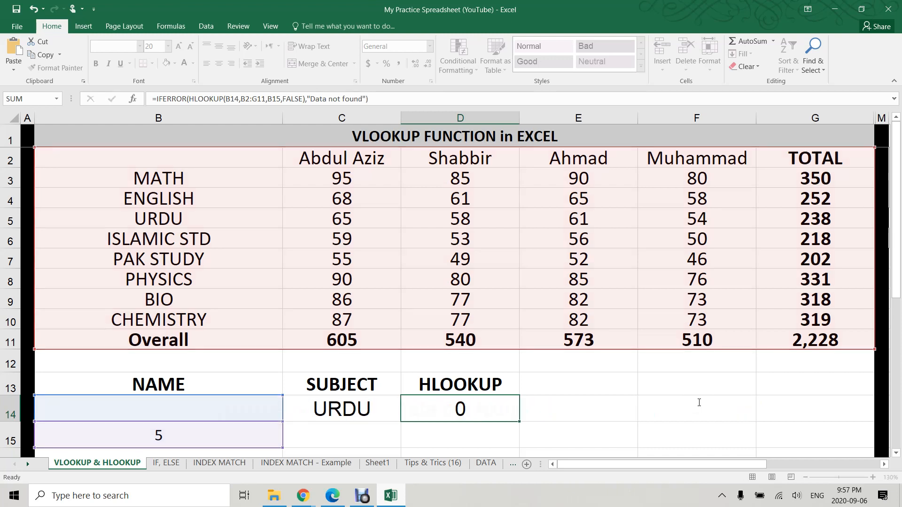
- Complete the formula in D14 and widen column D to fit its fallback text
click(520, 415)
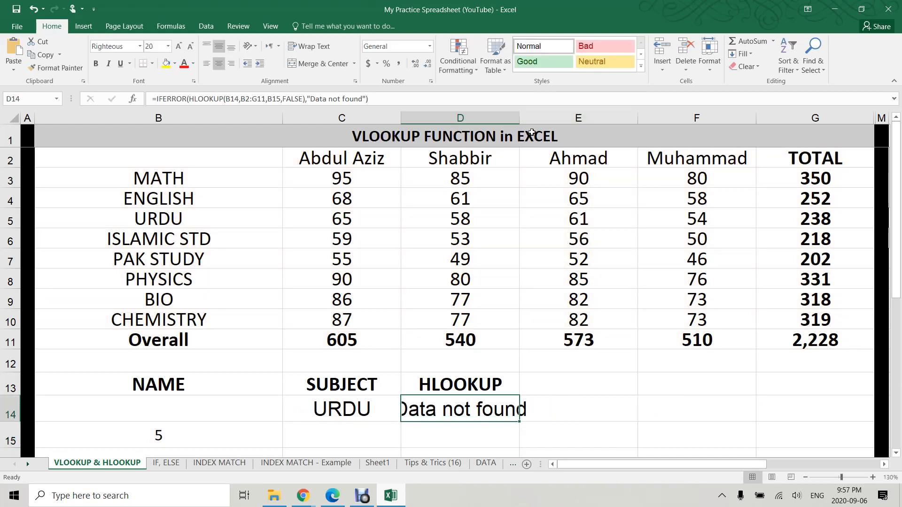
drag(519, 118, 534, 116)
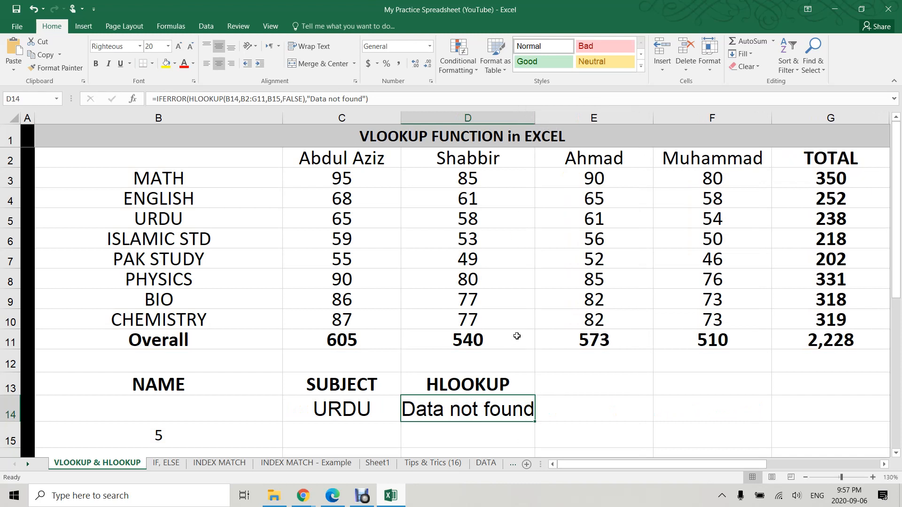
- Test the lookup in D14 by choosing the second student, the fourth student and TOTAL in turn from B14's name list
click(266, 402)
click(288, 417)
click(61, 437)
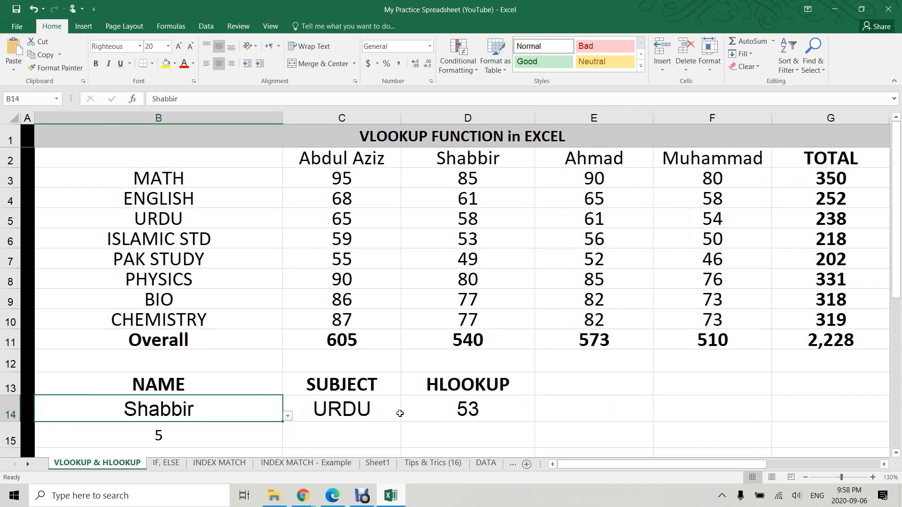
click(288, 416)
click(117, 458)
click(287, 416)
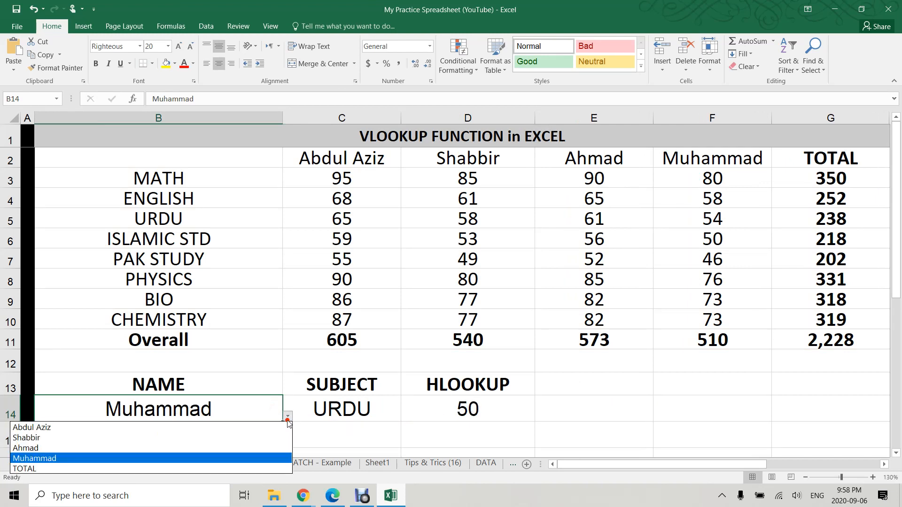
click(78, 469)
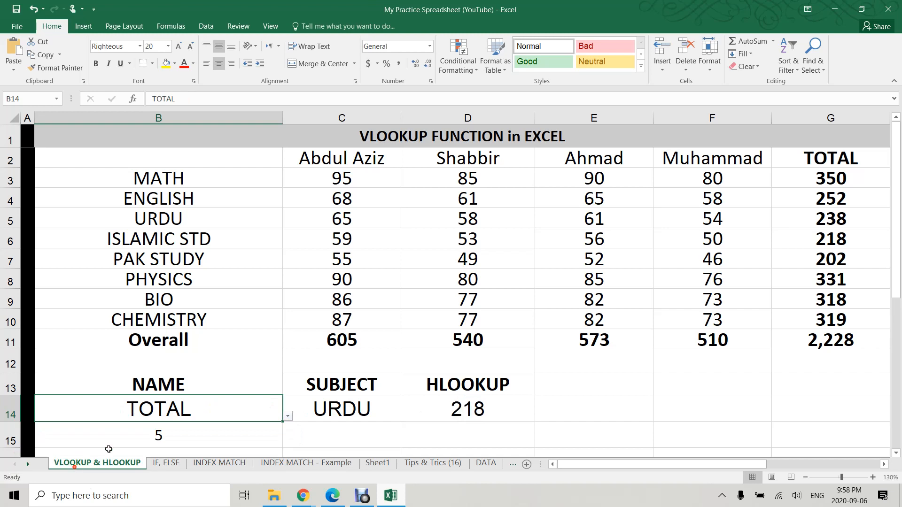
click(475, 426)
click(468, 411)
- Clear the name from B14 and check how the IFERROR formula in D14 handles the empty cell
click(186, 414)
key(Delete)
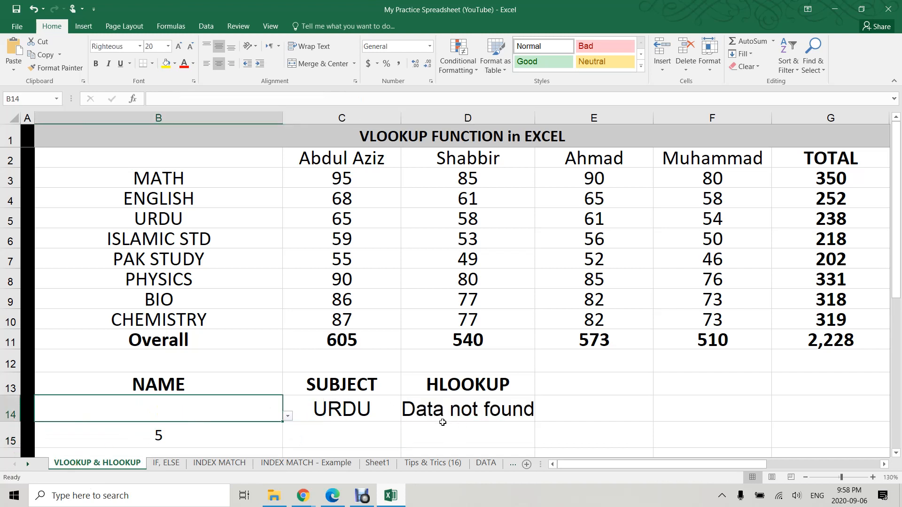
click(508, 411)
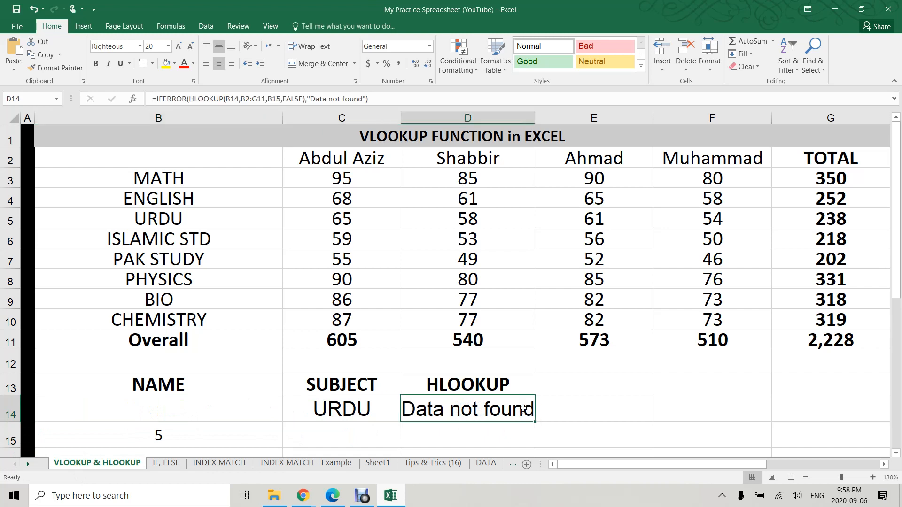
- Choose the third student from B14's name list and inspect the IFERROR formula in D14
click(263, 407)
click(287, 417)
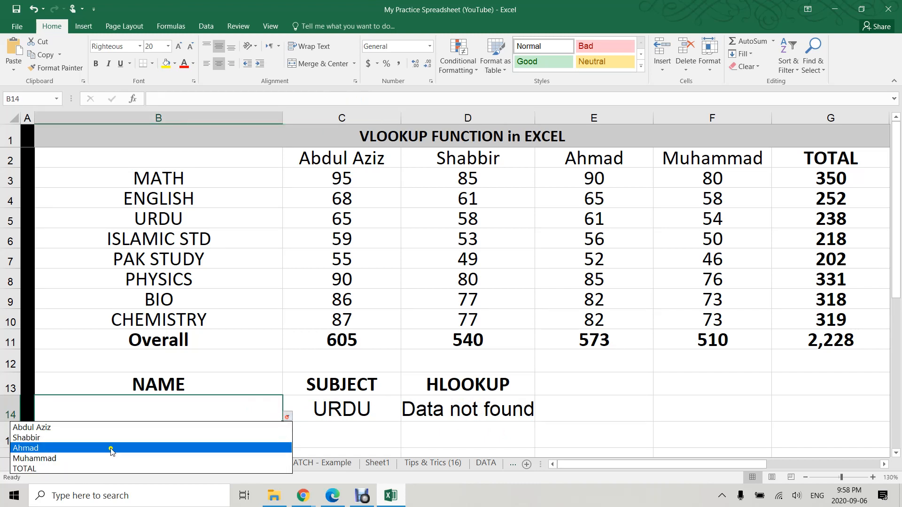
click(103, 448)
click(496, 402)
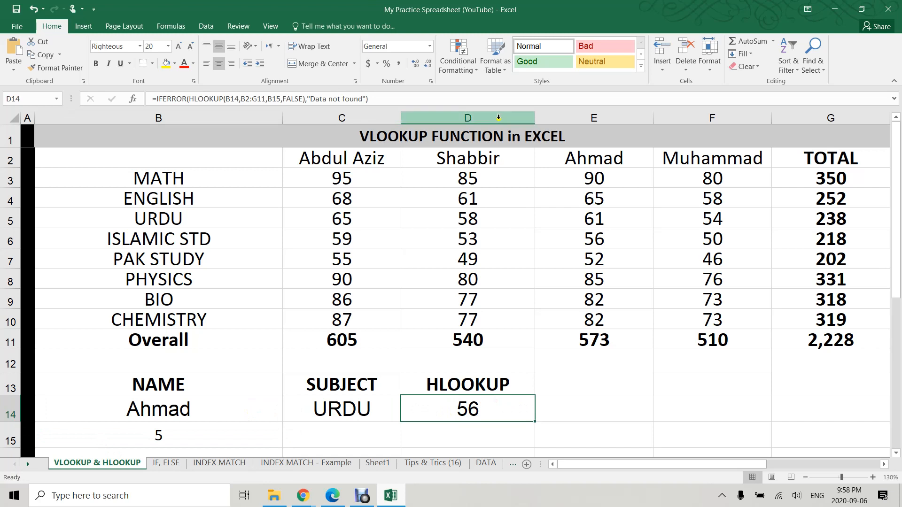
drag(288, 99, 300, 99)
key(Escape)
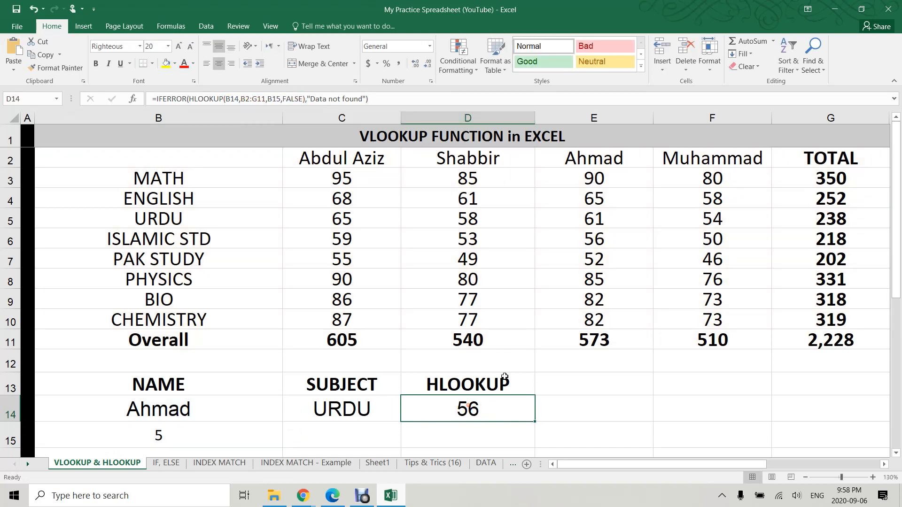
- Bring the sales commission table in columns N to T into view and look over its extent
key(Right)
key(Right)
key(Right)
key(Right)
key(Right)
key(Right)
key(Right)
key(Right)
key(Right)
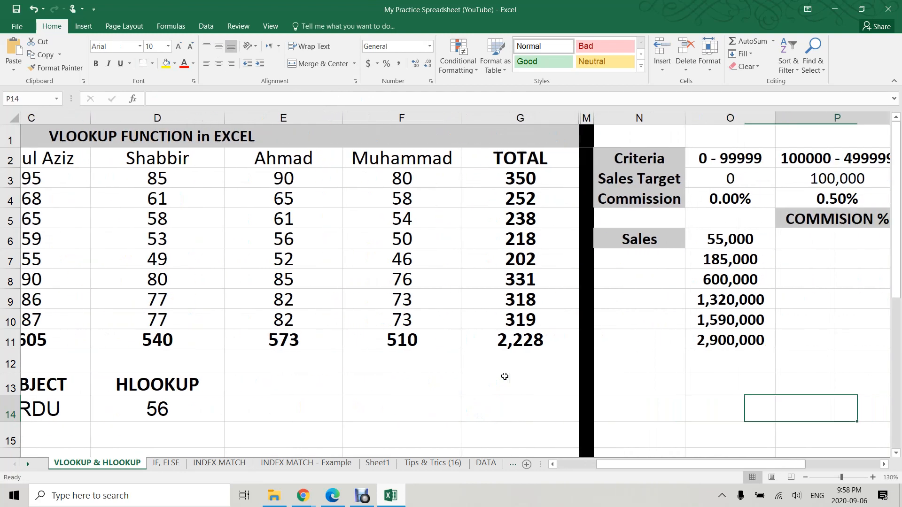
key(Right)
key(Right)
key(Right)
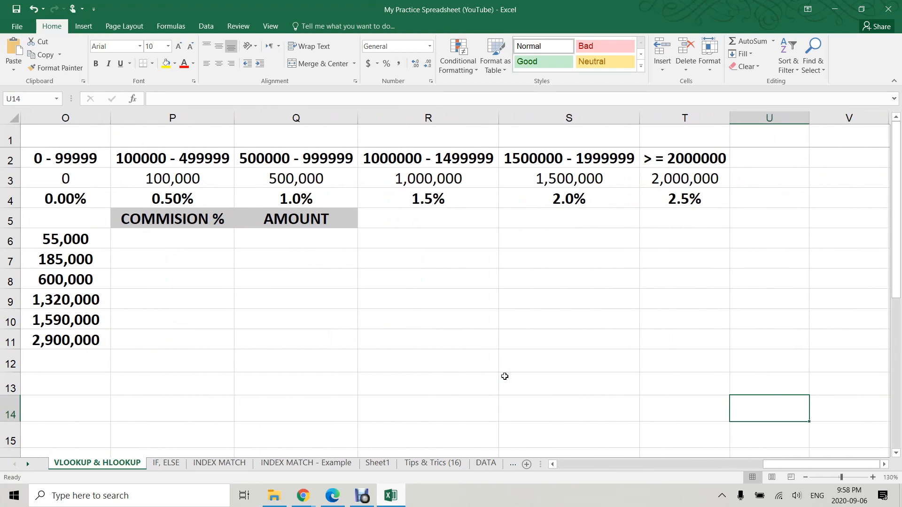
key(Left)
key(Left)
key(Left)
key(Left)
key(Left)
key(Left)
key(Left)
key(Left)
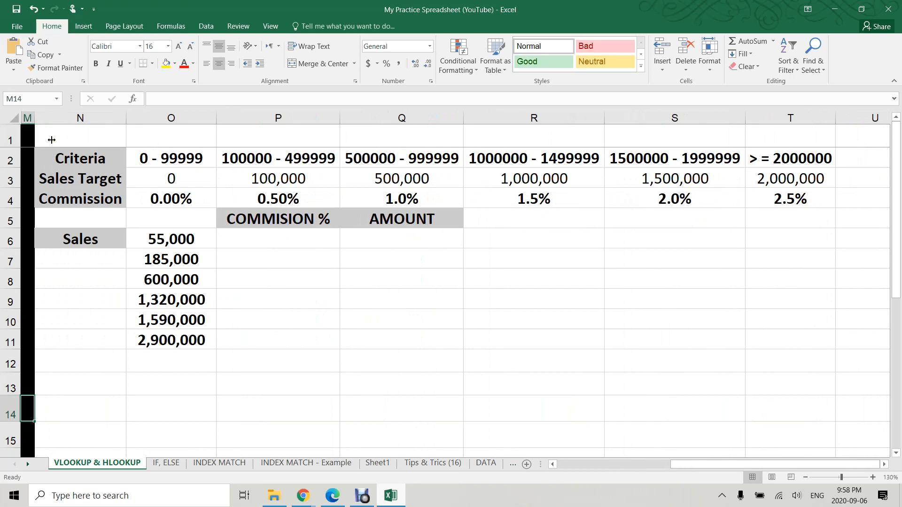
- Examine the criteria ranges, sales targets and commission rates in rows 2 to 4 of the commission table
click(87, 156)
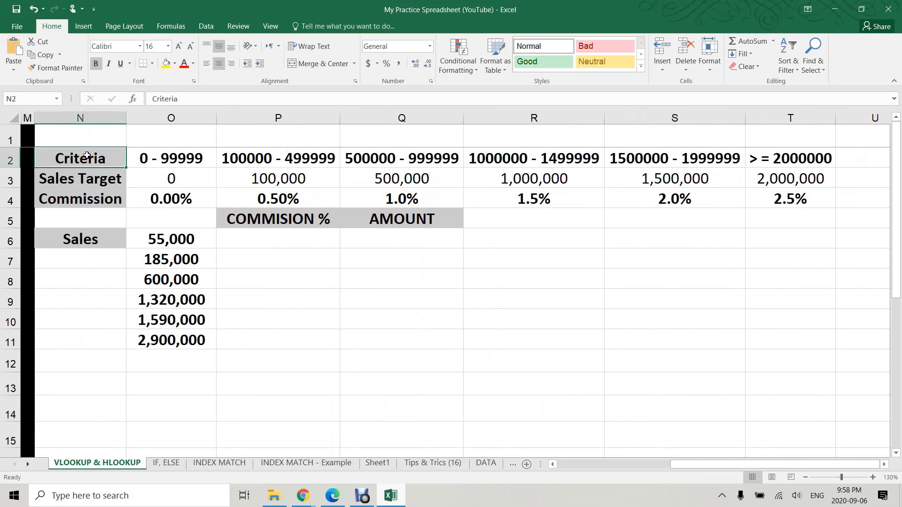
click(165, 160)
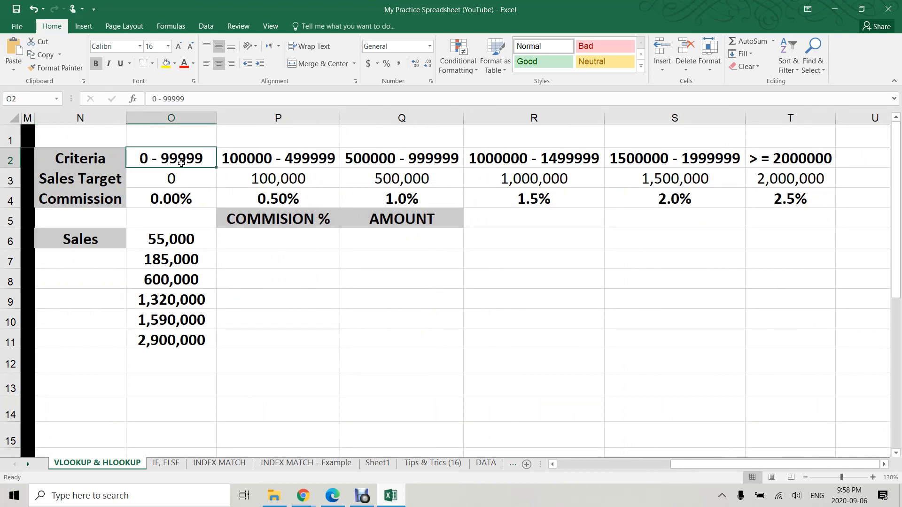
click(183, 200)
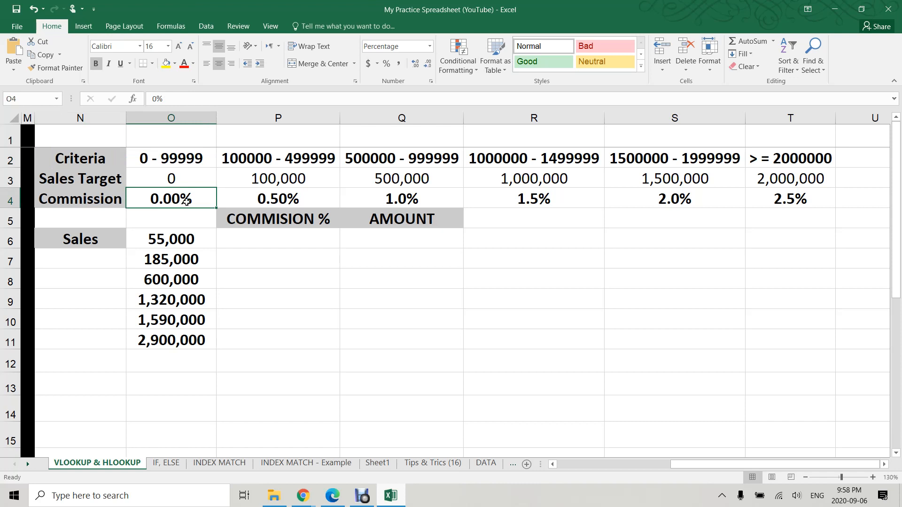
click(253, 160)
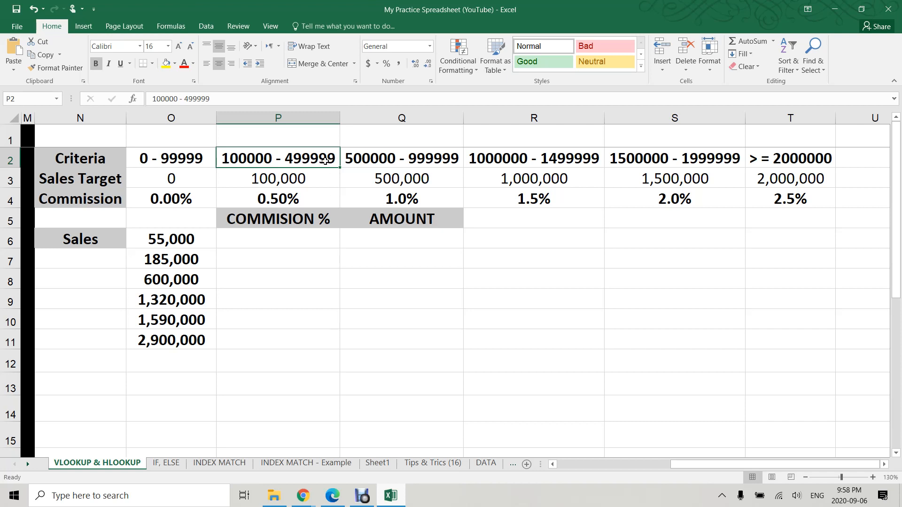
click(292, 197)
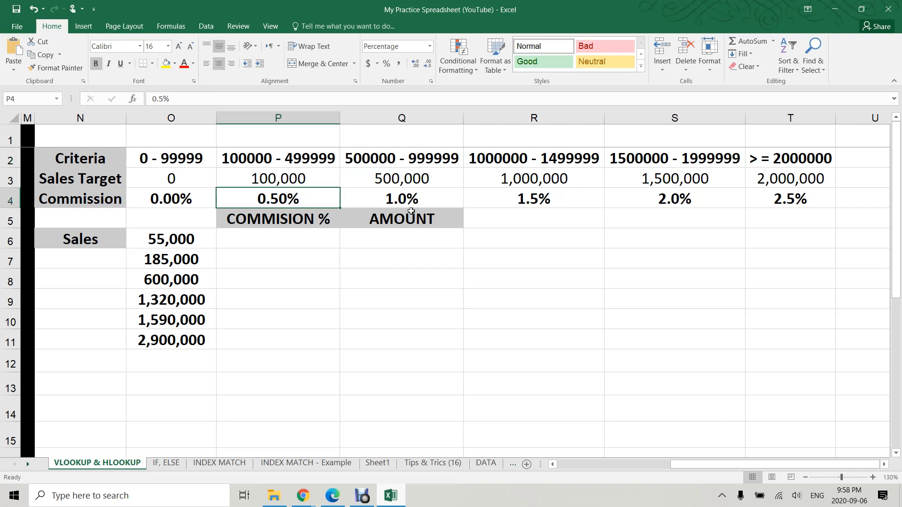
click(303, 178)
drag(303, 178, 365, 177)
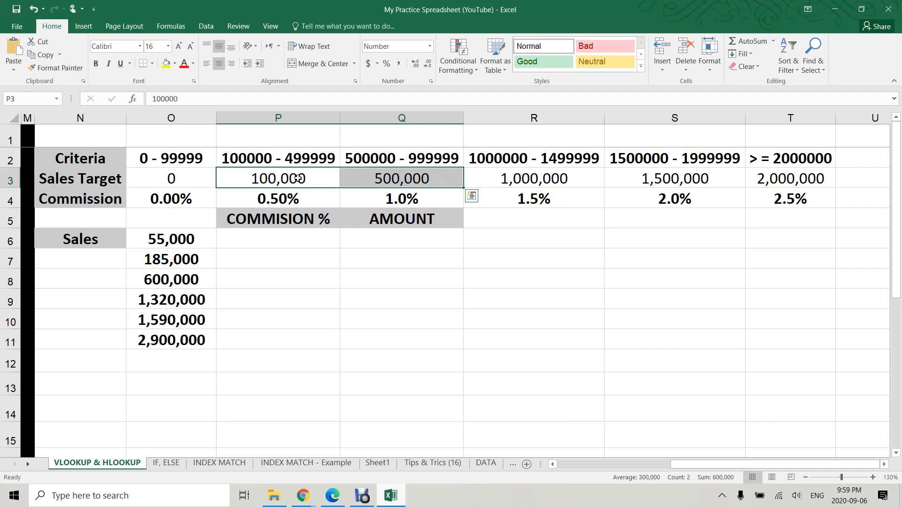
click(293, 194)
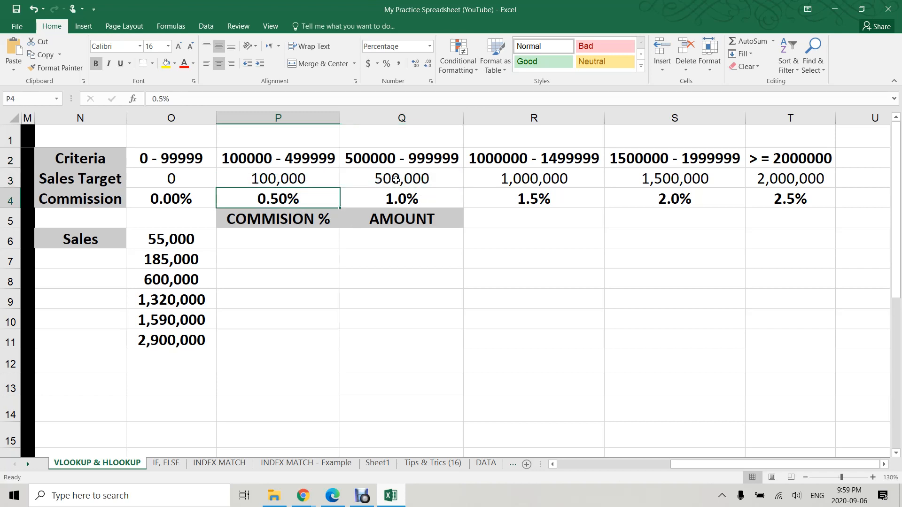
drag(428, 175, 634, 186)
click(414, 200)
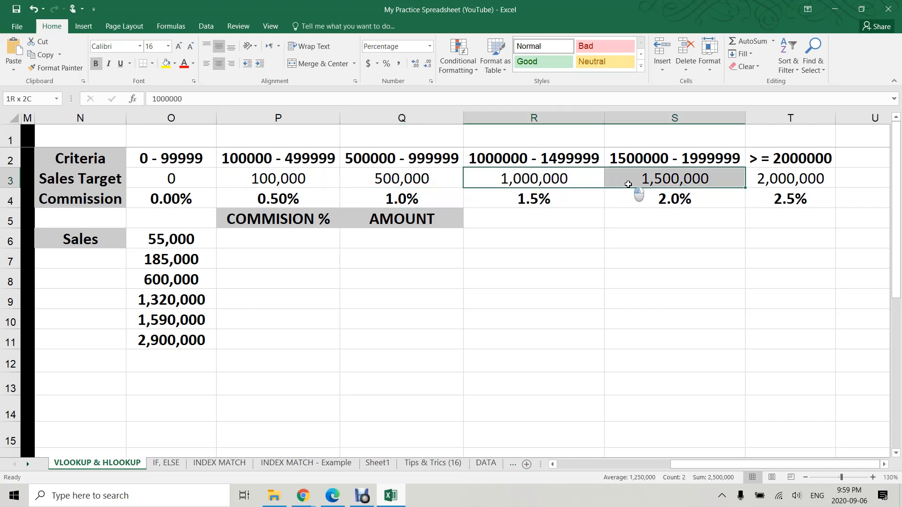
click(543, 201)
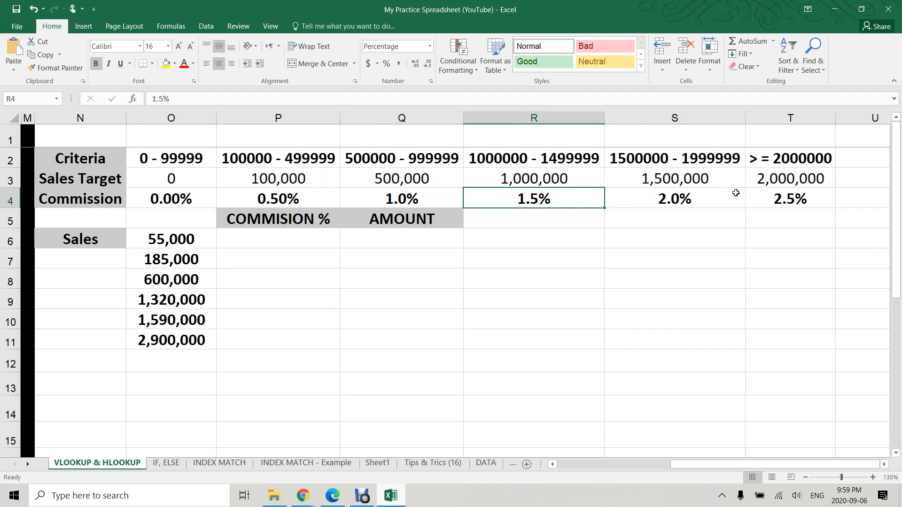
click(774, 181)
click(785, 201)
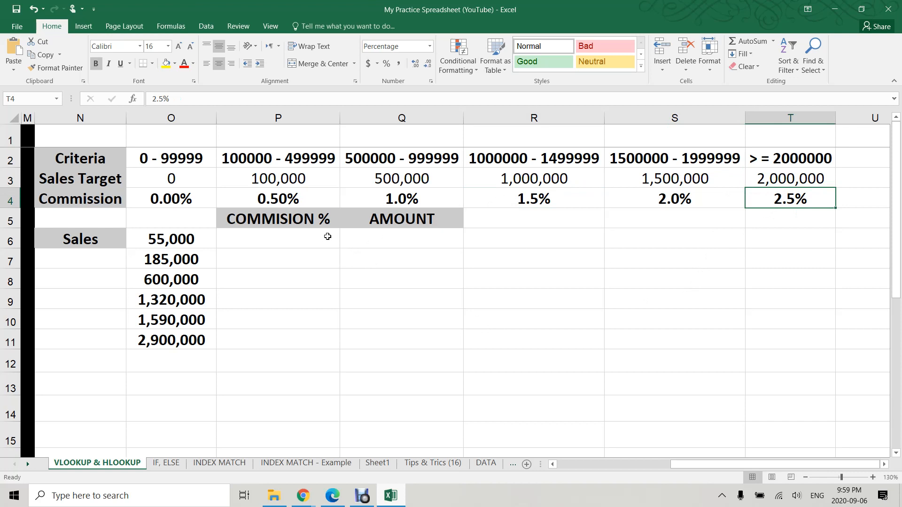
- Enter =HLOOKUP(O6,O3:T4,2,TRUE) in P6 to look up the commission rate for the first sales figure
click(252, 237)
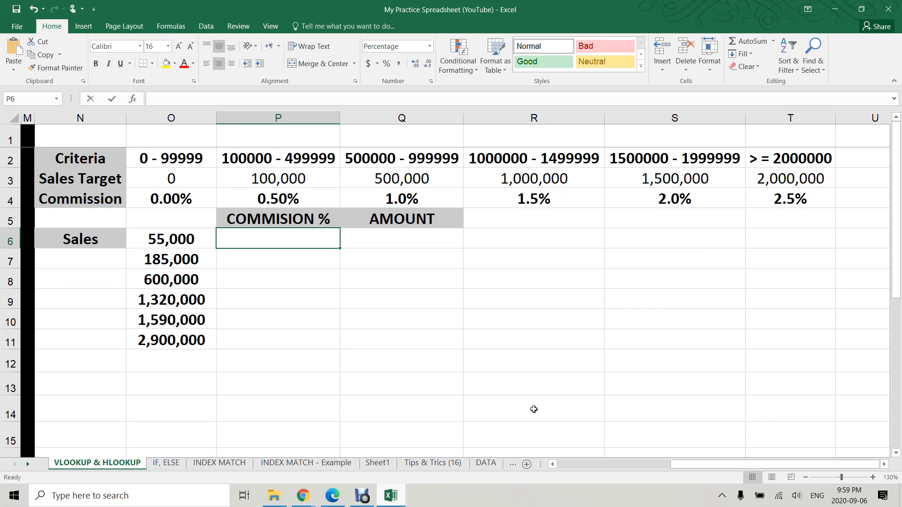
text(=hlook)
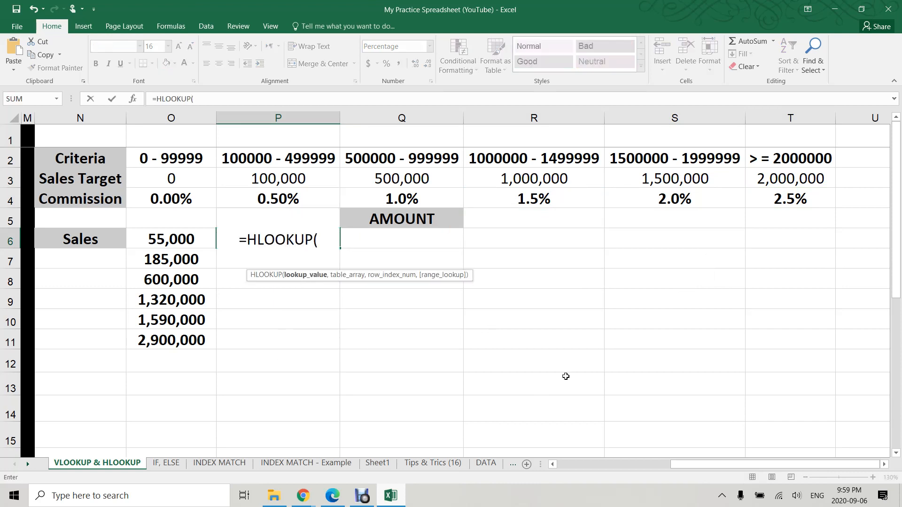
click(164, 238)
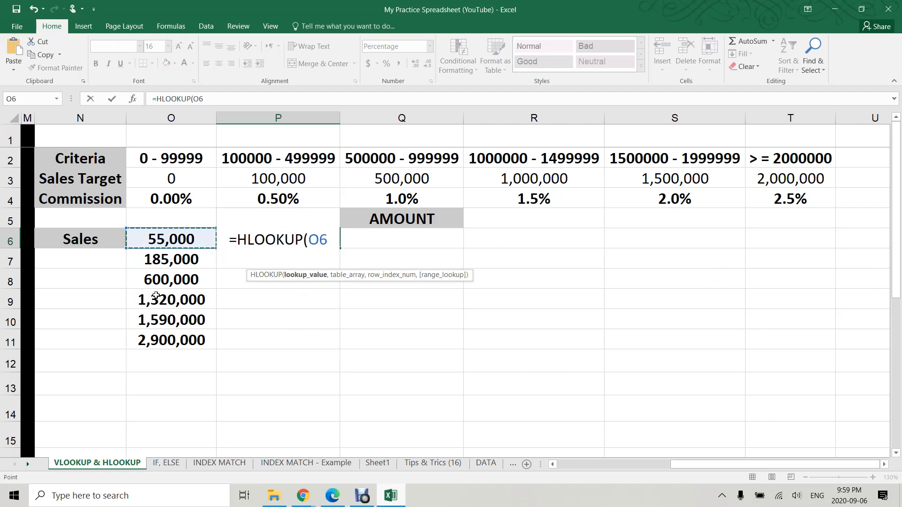
text(,)
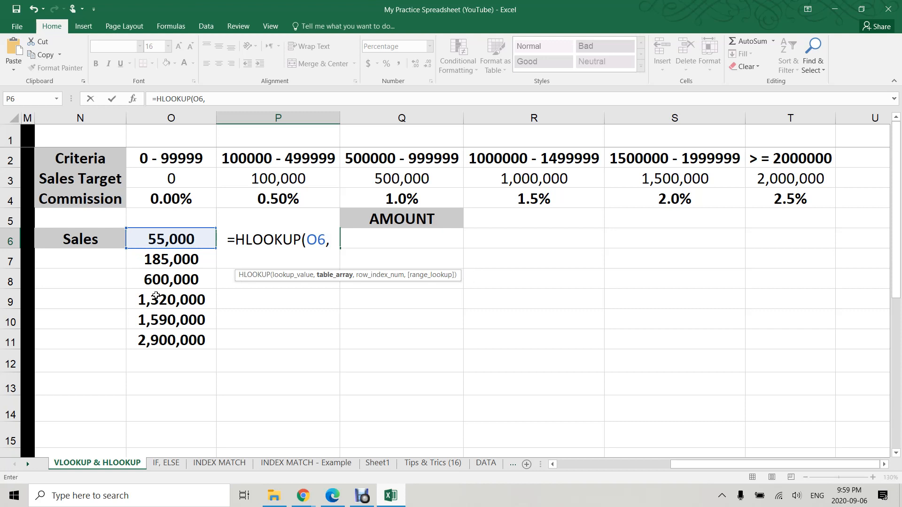
drag(171, 178, 771, 197)
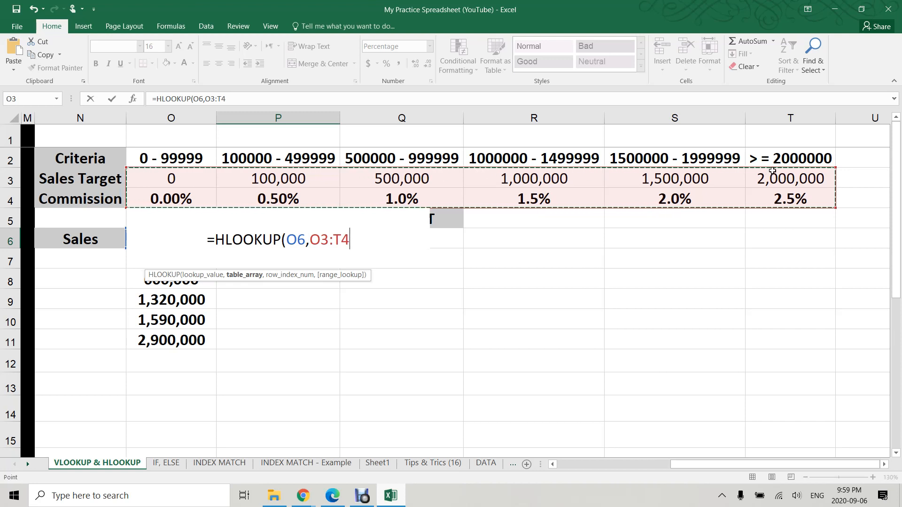
text(,)
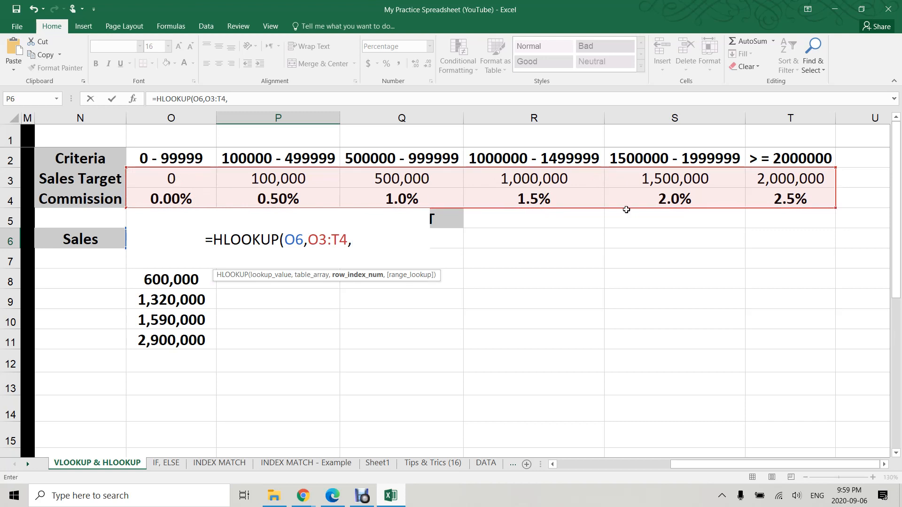
text(2)
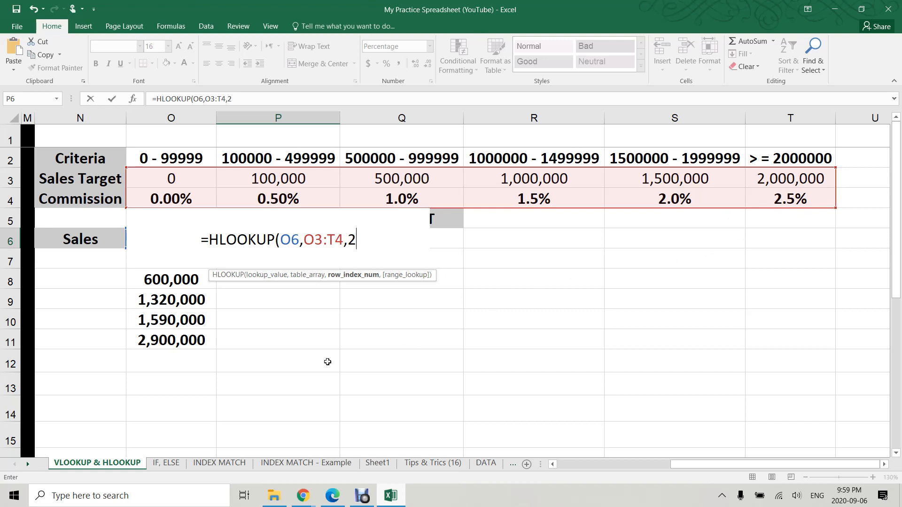
text(,tr)
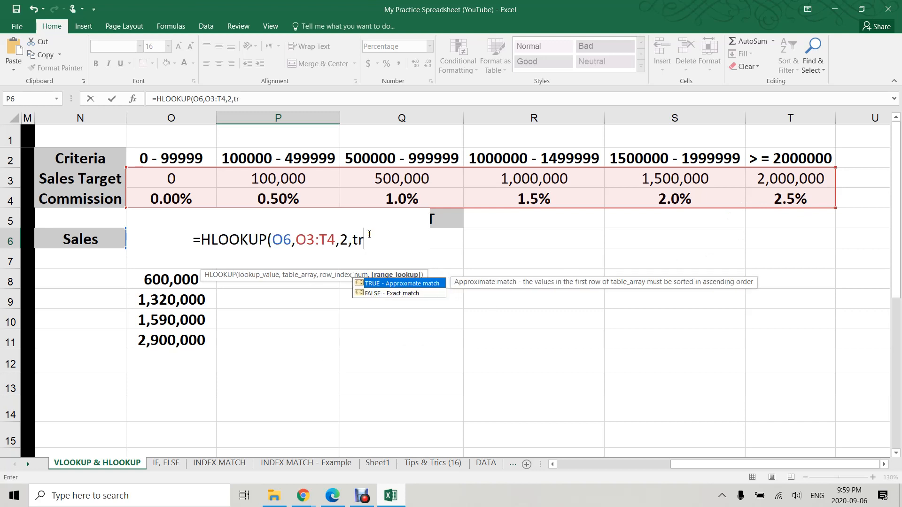
key(Tab)
text())
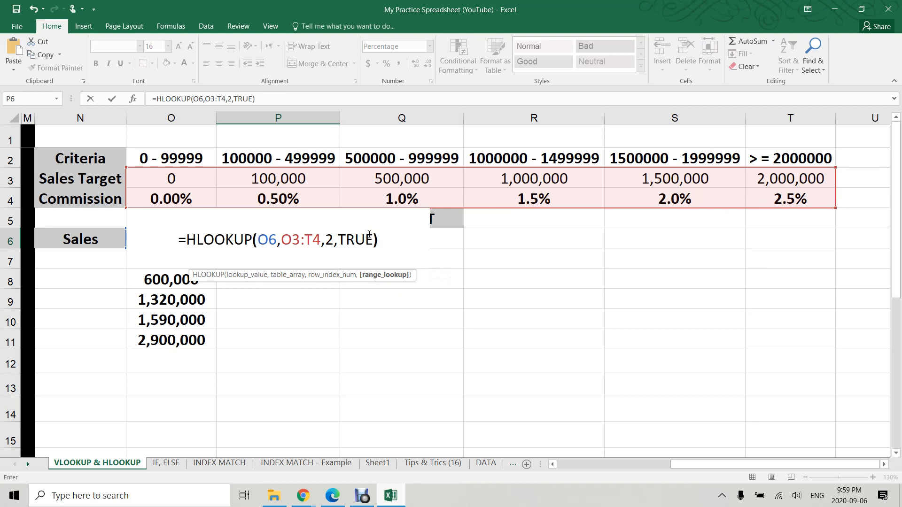
key(Return)
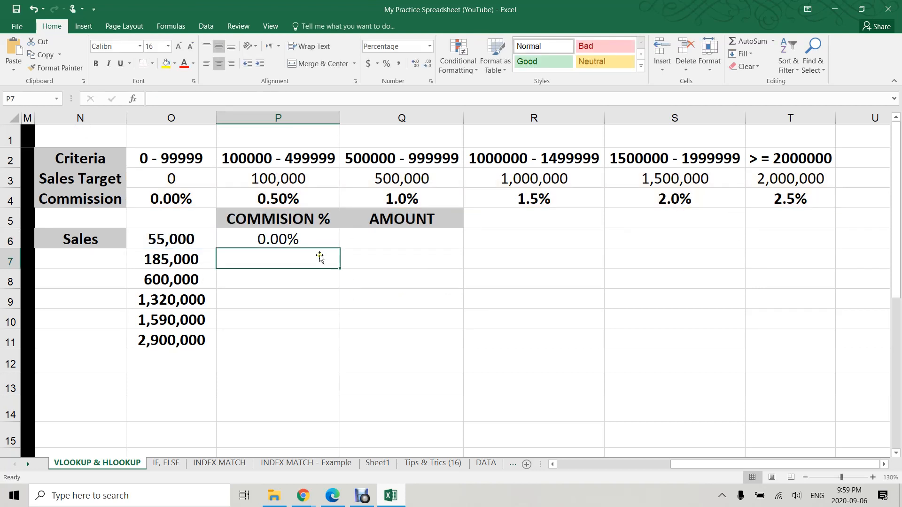
- Make the table range in P6's HLOOKUP formula absolute as $O$3:$T$4
click(314, 236)
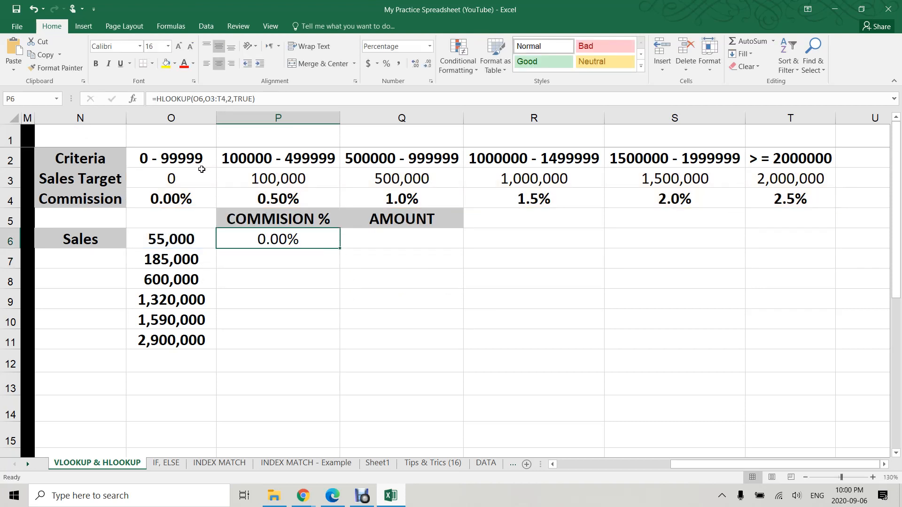
click(274, 178)
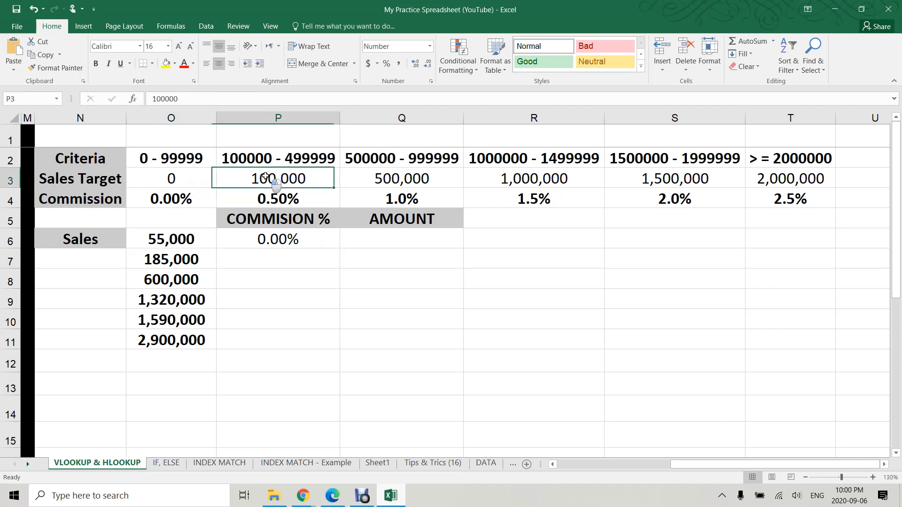
click(276, 245)
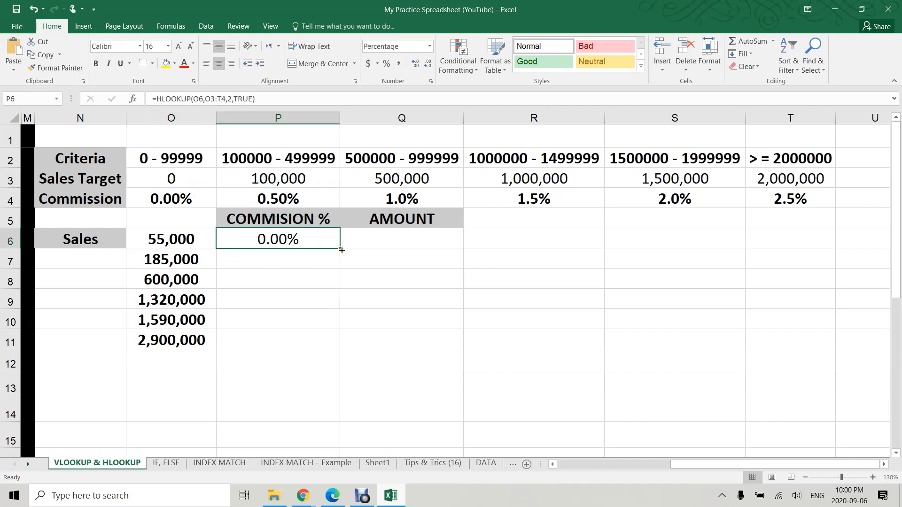
double_click(314, 246)
drag(282, 239, 319, 236)
key(F4)
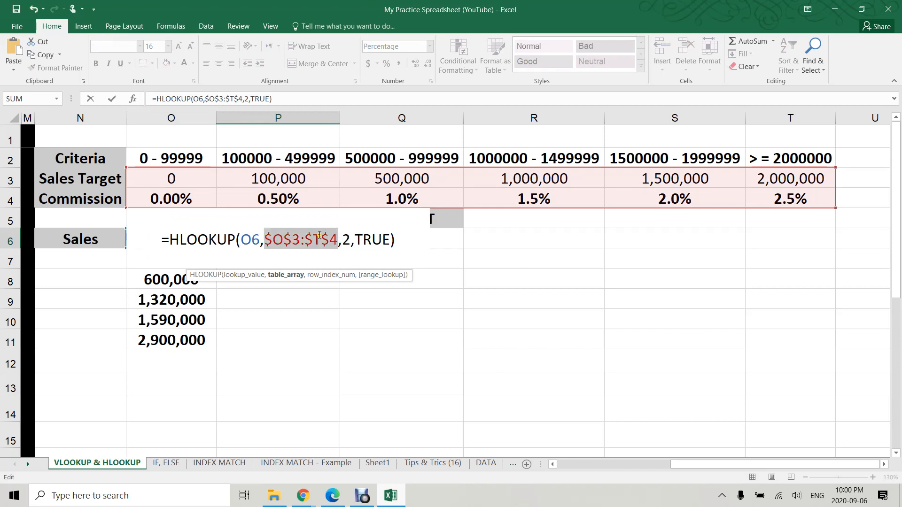
key(Return)
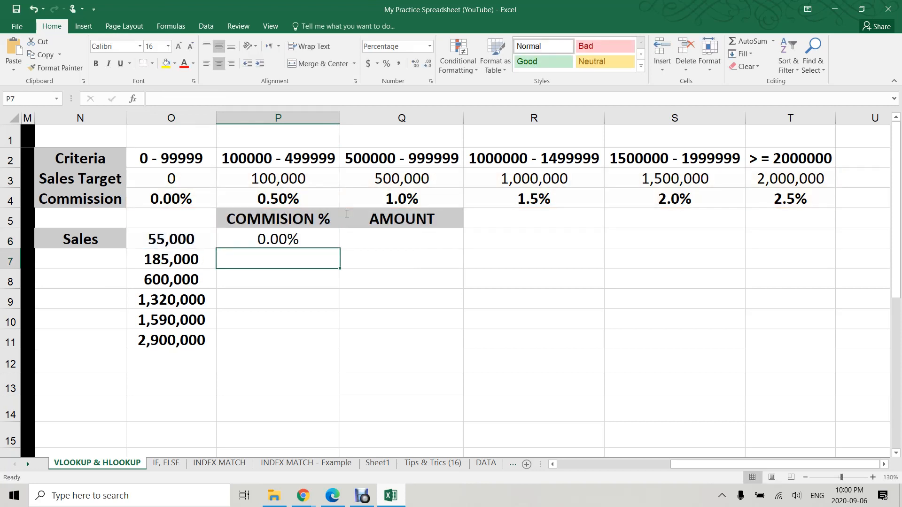
- Fill the P6 formula down to P11 and compare the 185,000 sale's rate with its bracket in the commission table
click(322, 234)
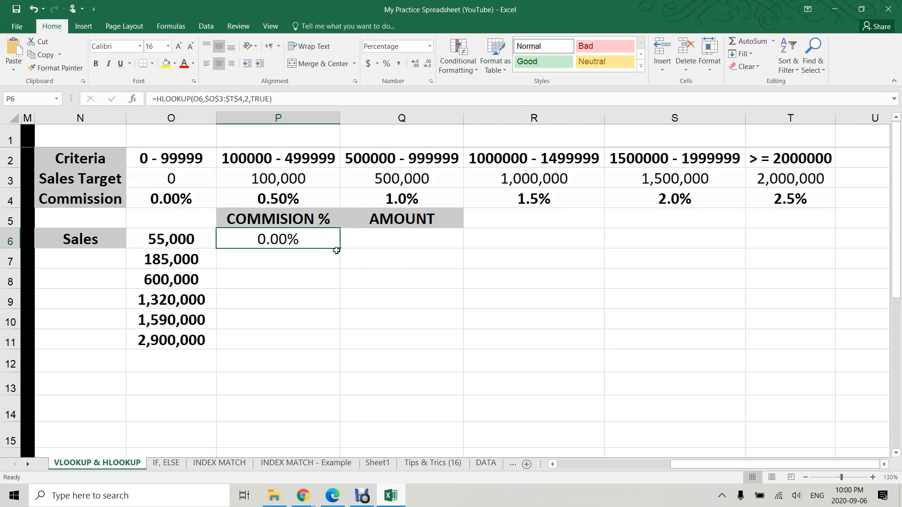
drag(339, 249, 344, 352)
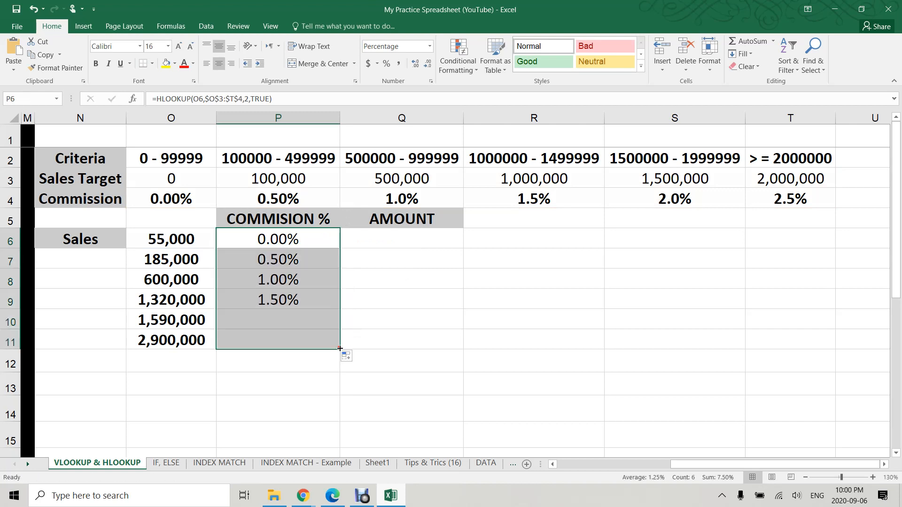
click(312, 340)
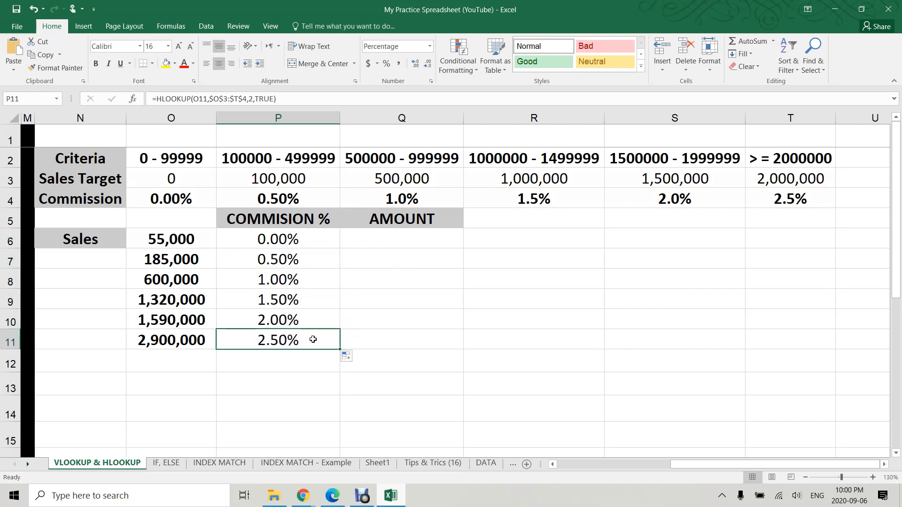
click(179, 259)
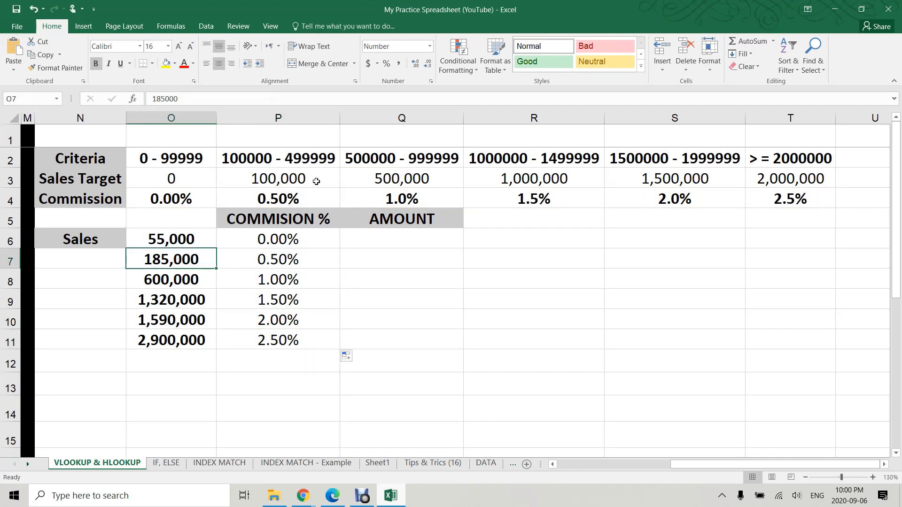
drag(316, 181, 368, 181)
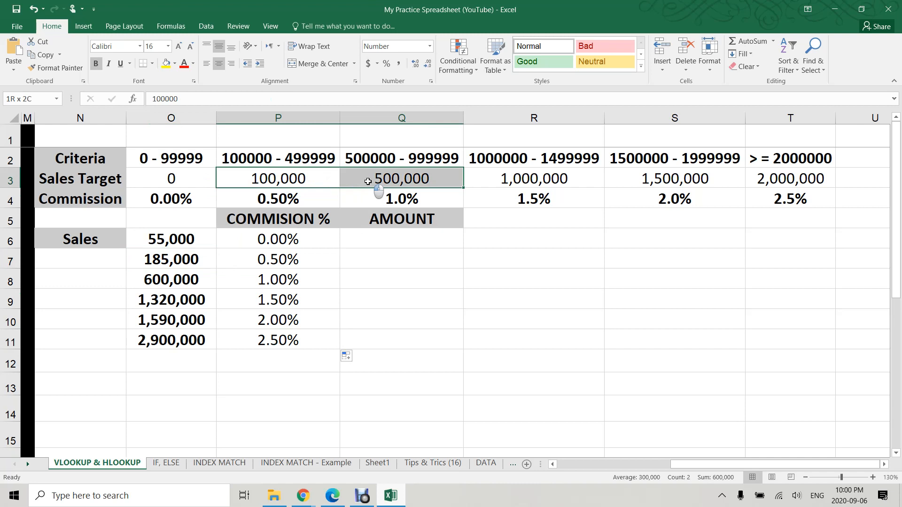
click(293, 200)
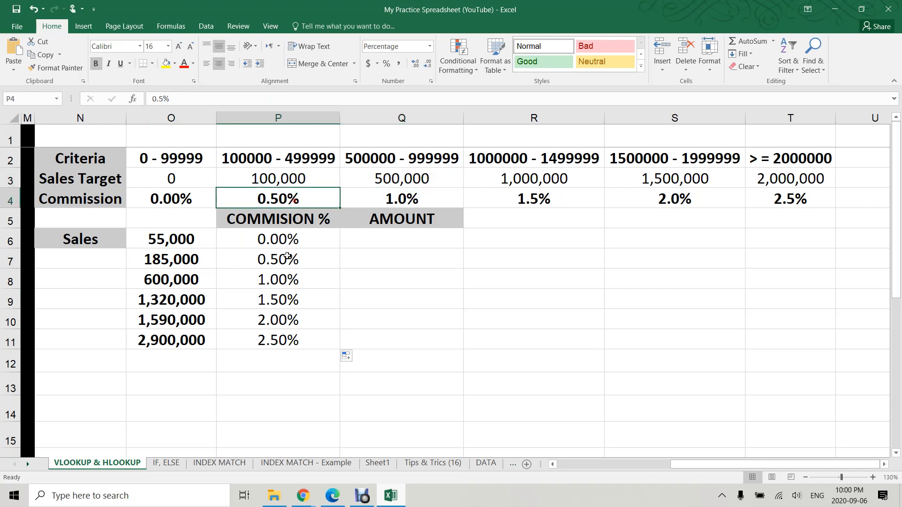
click(287, 258)
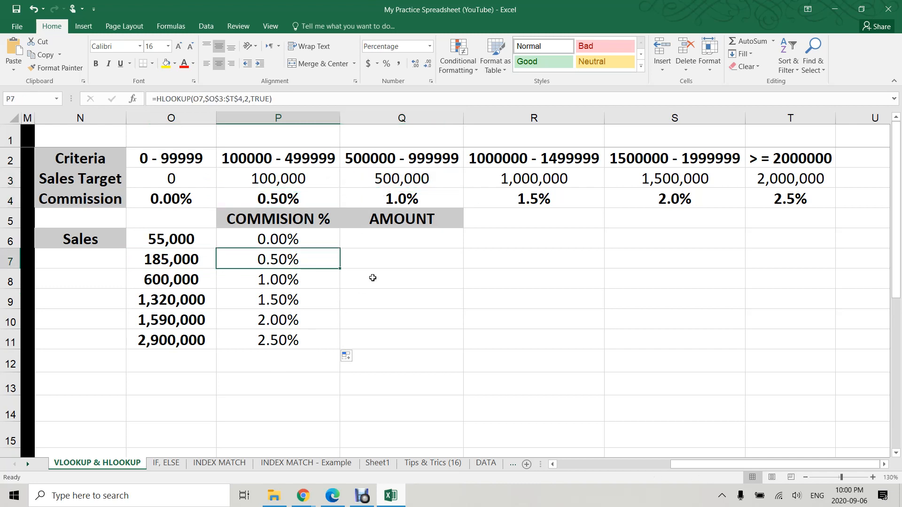
- Enter =P6*O6 in Q6 to calculate the commission amount for the first sales figure
click(396, 243)
text(=)
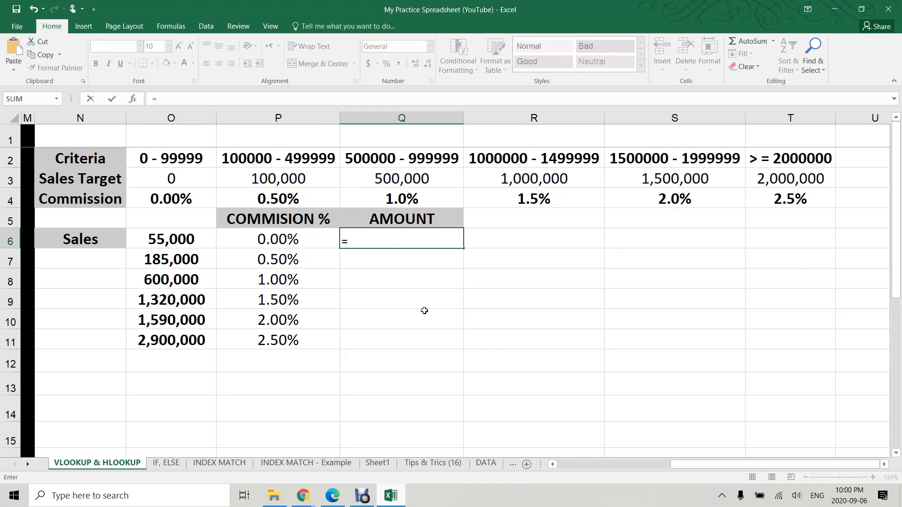
key(Left)
text(*)
key(Left)
key(Left)
key(Return)
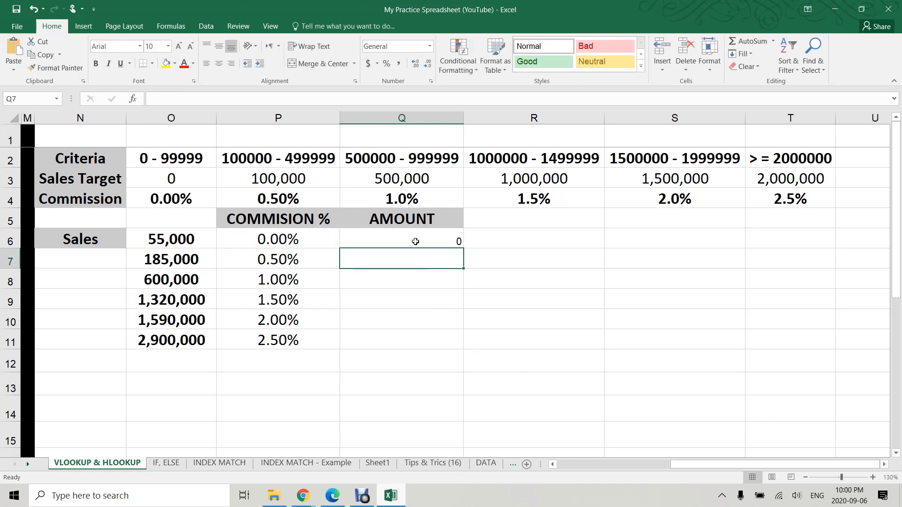
- Copy the number and text formatting of O6 onto the commission amount in Q6
click(415, 241)
click(170, 237)
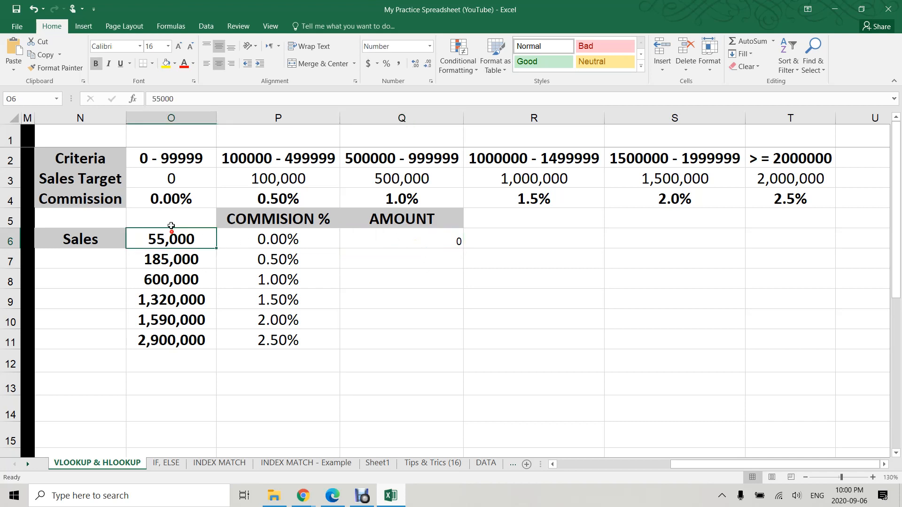
click(55, 68)
click(444, 241)
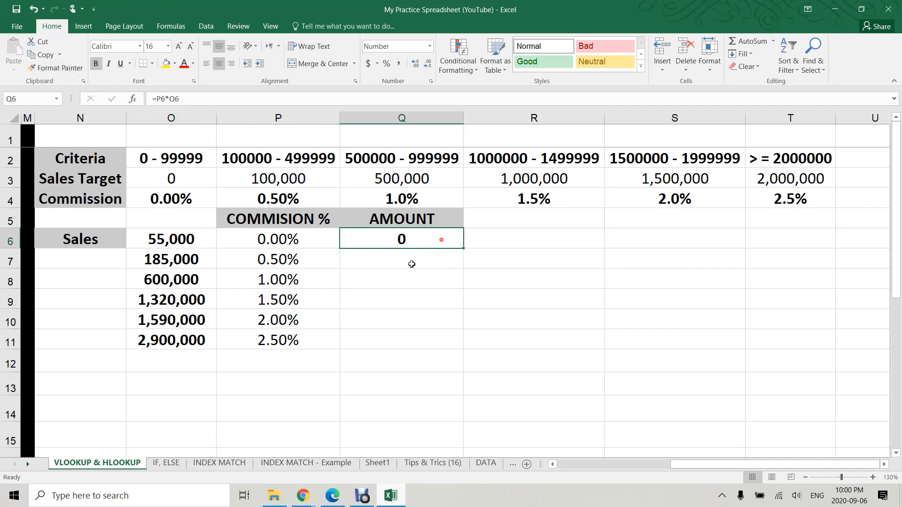
- Fill the Q6 amount formula down to Q11 and review the amounts alongside the sales and commission rates
drag(463, 250, 464, 349)
click(411, 343)
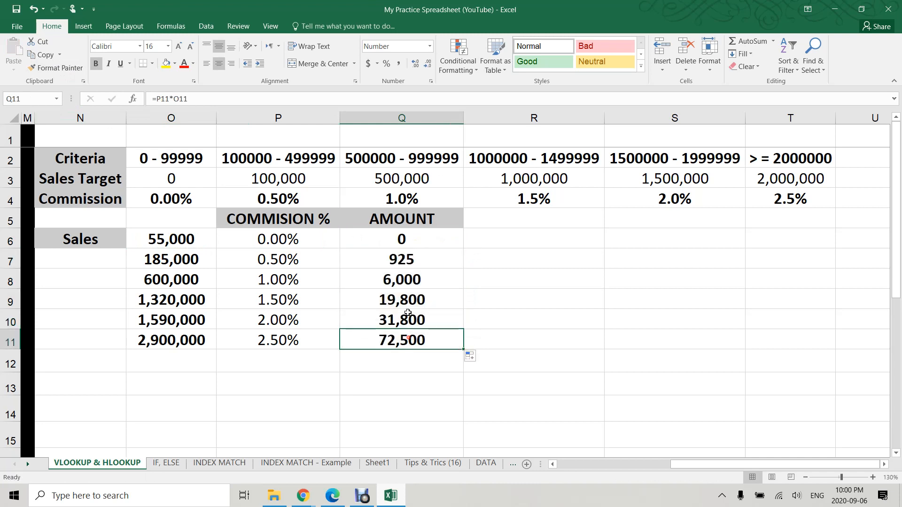
drag(411, 240, 418, 338)
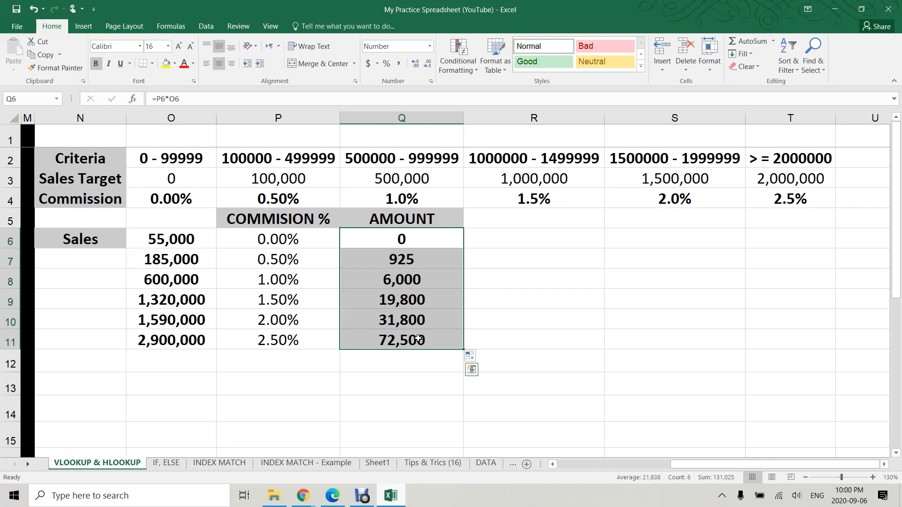
drag(160, 241, 164, 341)
click(490, 234)
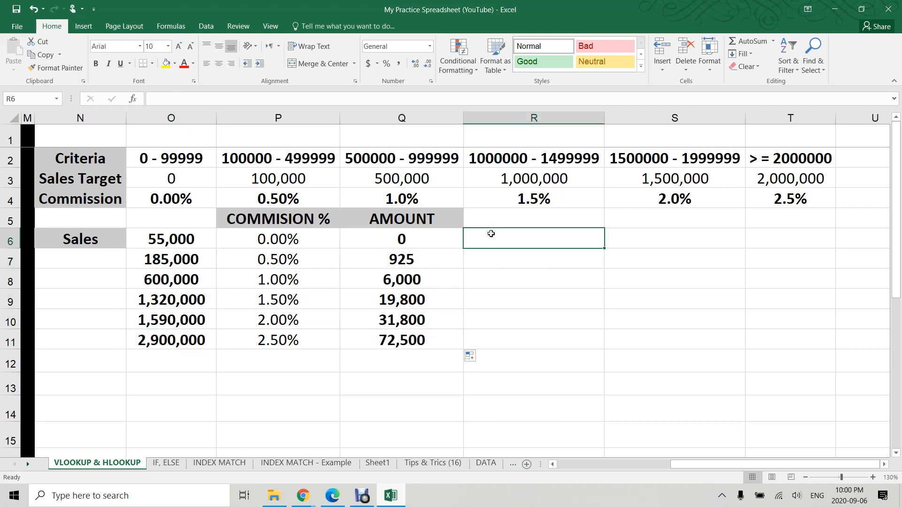
drag(289, 239, 370, 337)
- Enter =HLOOKUP(O6,$O$3:$T$4,2,TRUE)*O6 in R6 to calculate the commission amount in a single formula
click(524, 237)
text(=)
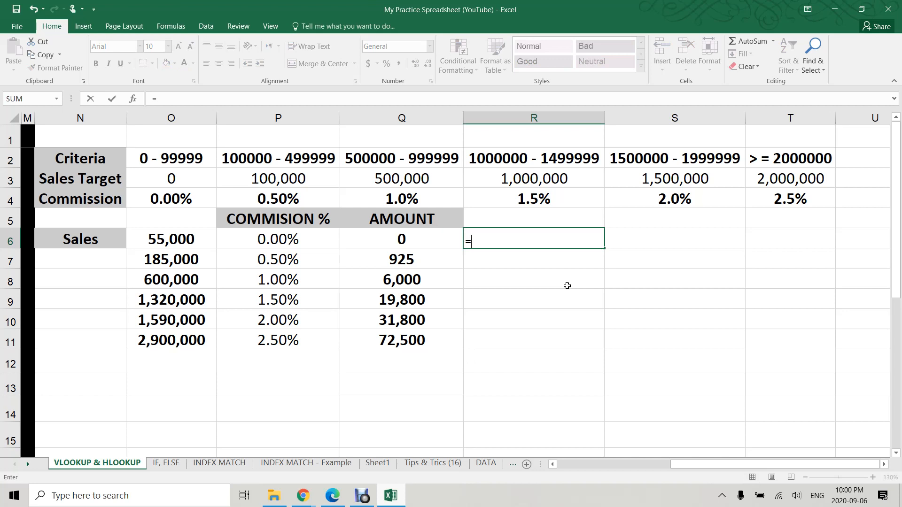
text(hlook)
key(Tab)
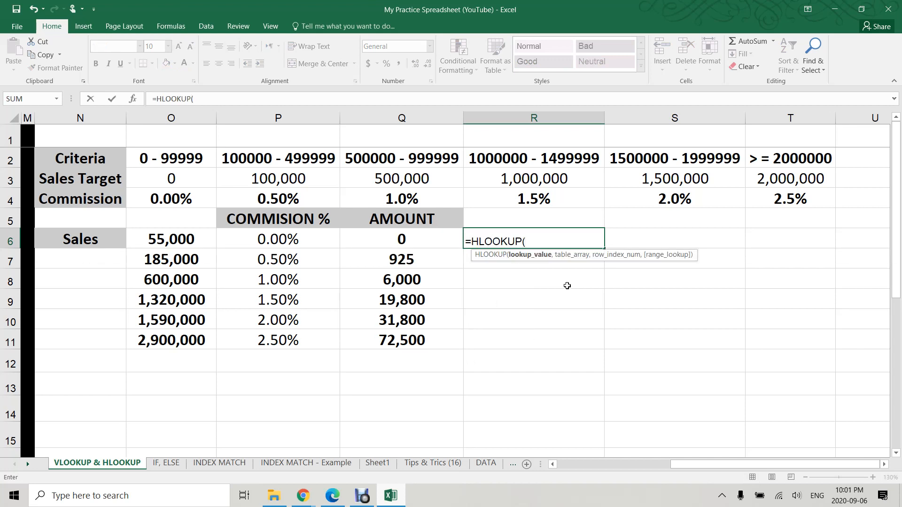
click(173, 240)
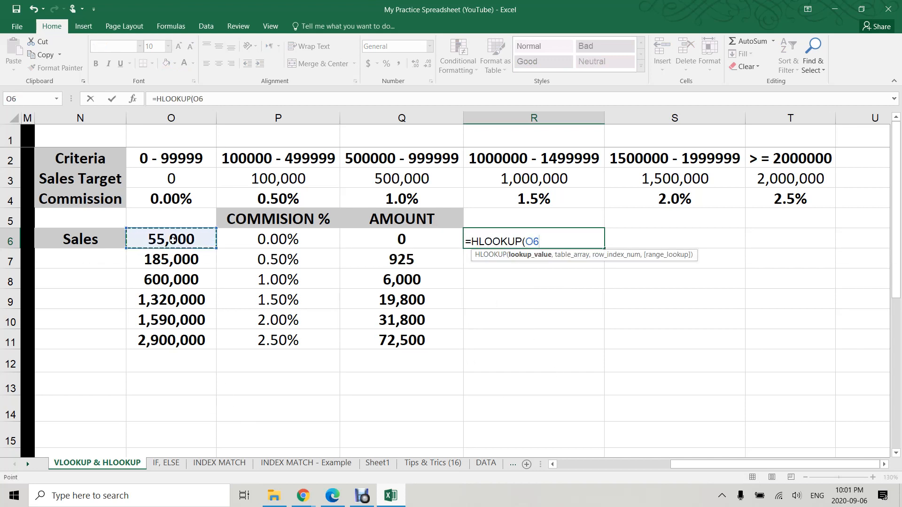
text(,)
drag(162, 177, 764, 203)
key(F4)
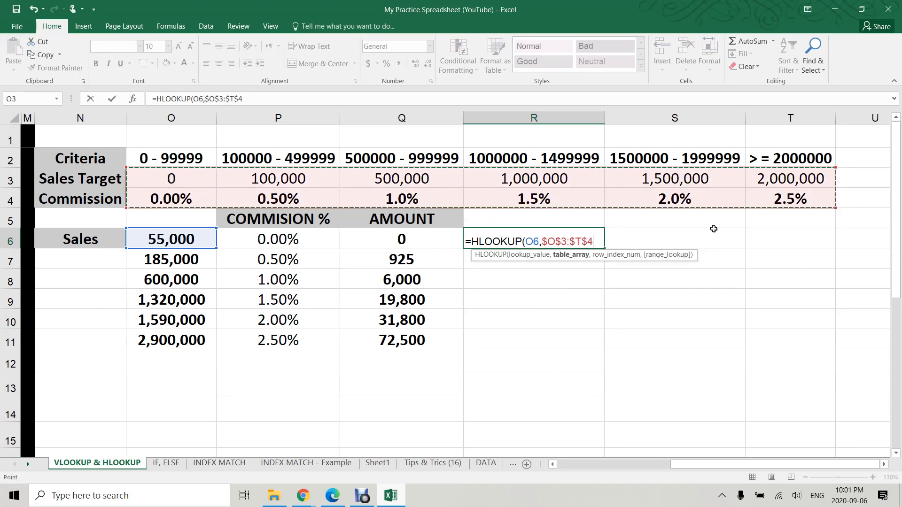
text(,)
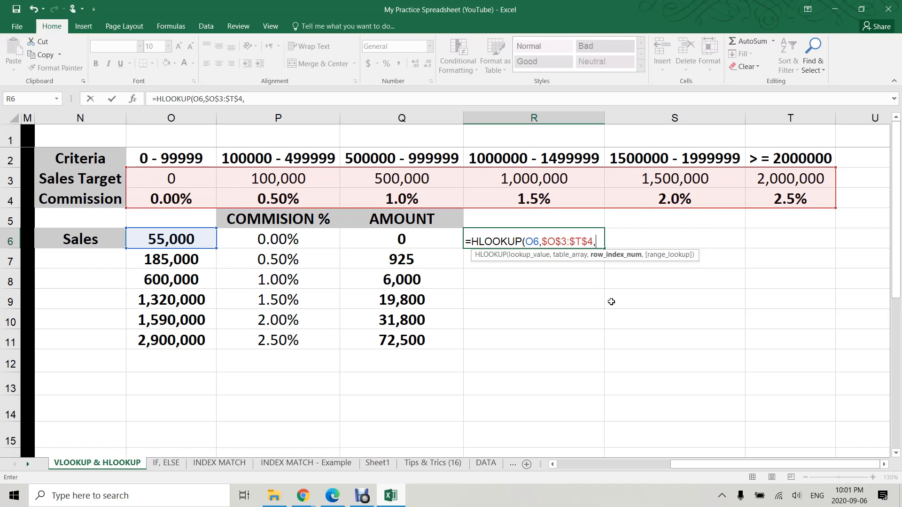
text(2,true)
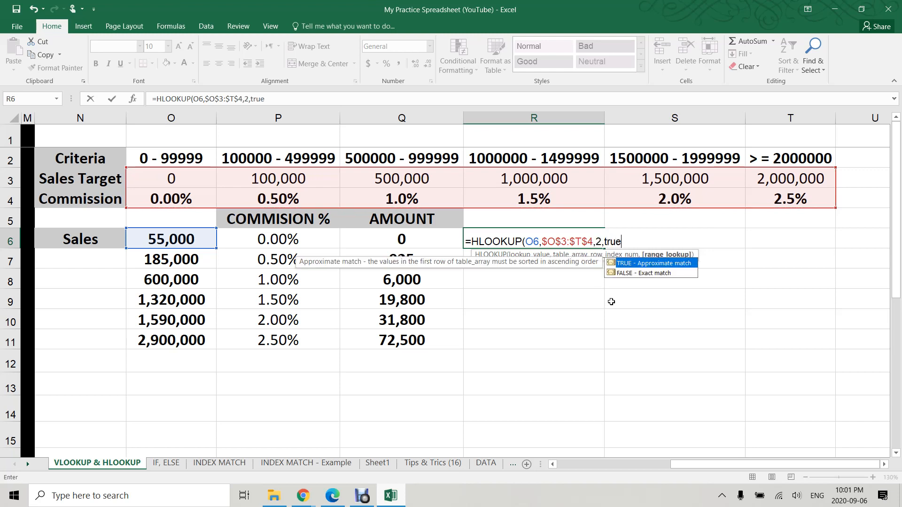
key(Tab)
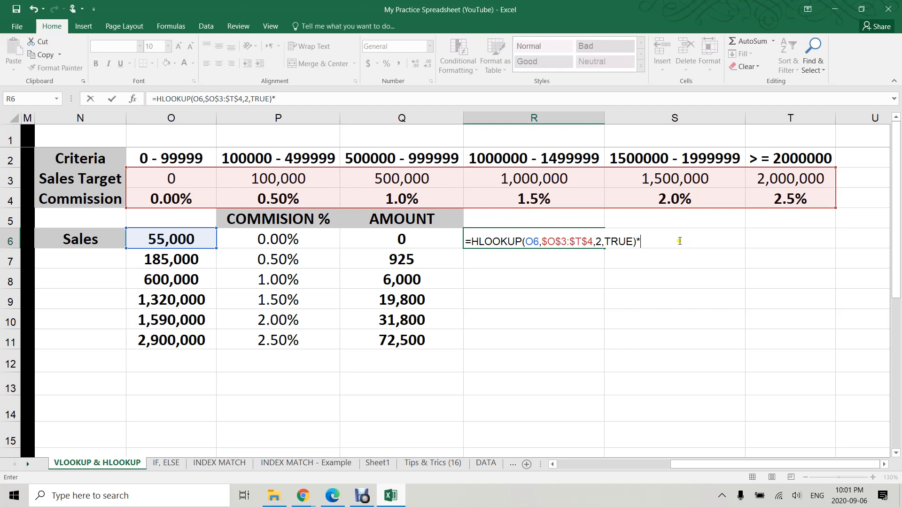
click(188, 241)
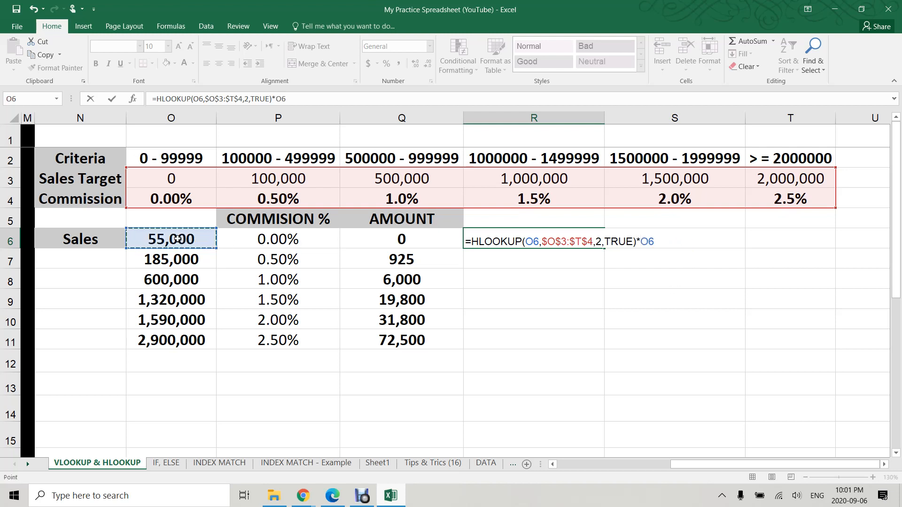
key(Return)
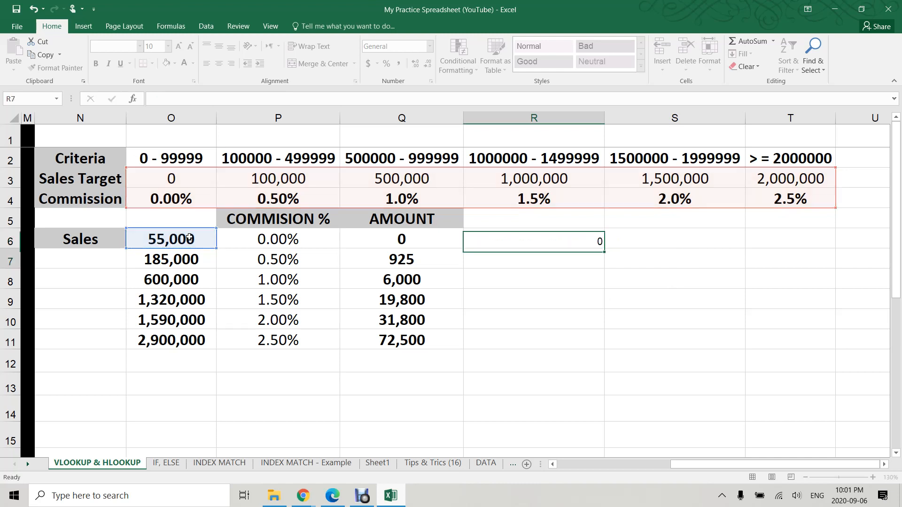
- Copy Q6's formatting onto R6 and fill the combined HLOOKUP formula down to R11
click(385, 240)
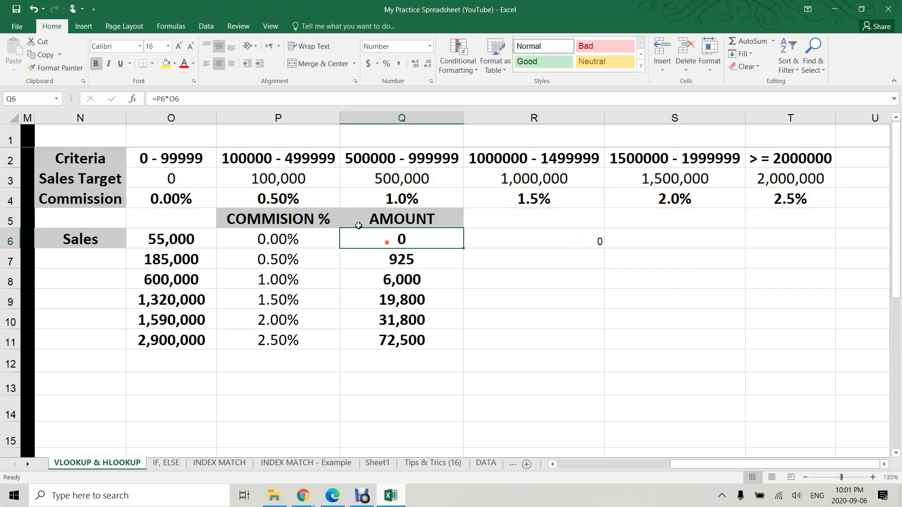
click(58, 68)
click(564, 244)
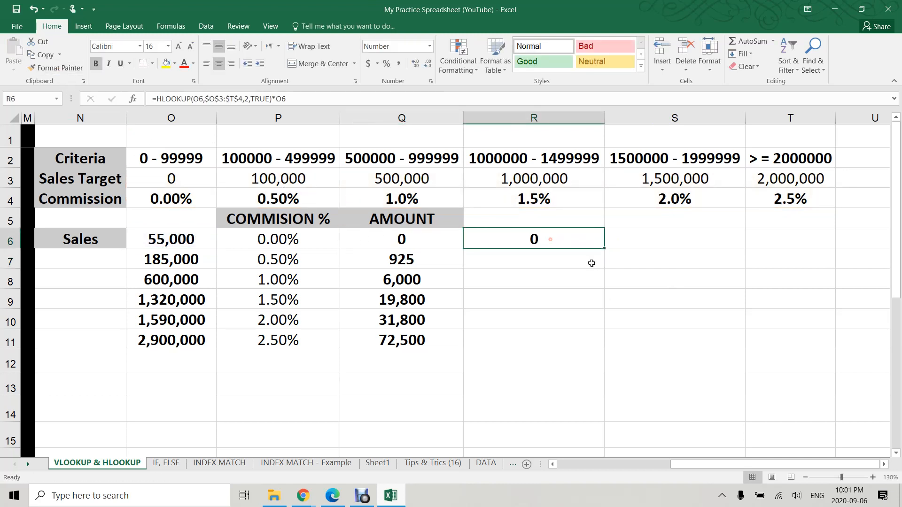
drag(604, 248, 601, 350)
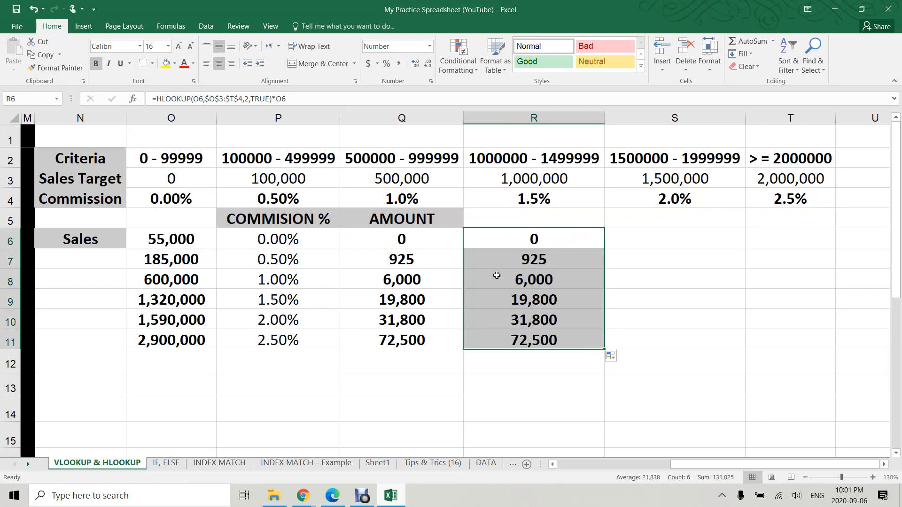
click(531, 242)
click(520, 314)
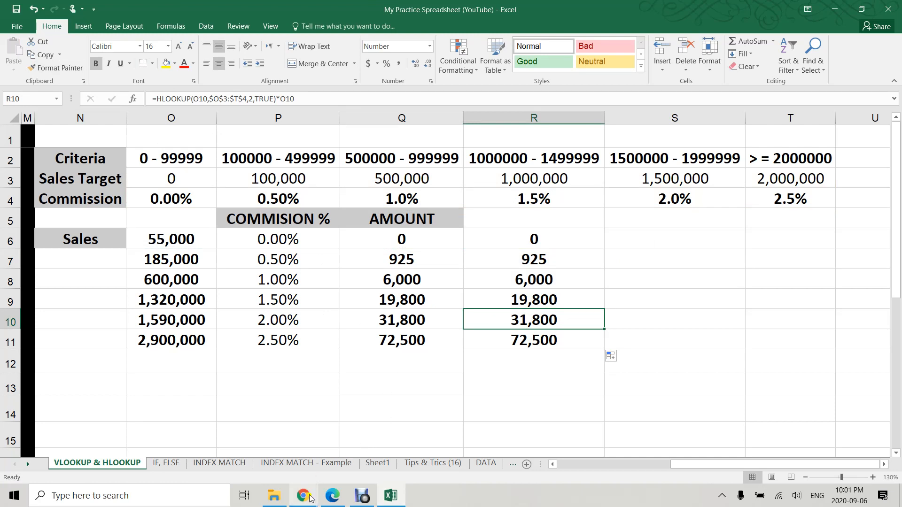
- Switch to the slide presentation in Chrome and advance the slideshow from the Practice Time slide to slide 8
mouse_move(303, 496)
click(380, 450)
click(751, 81)
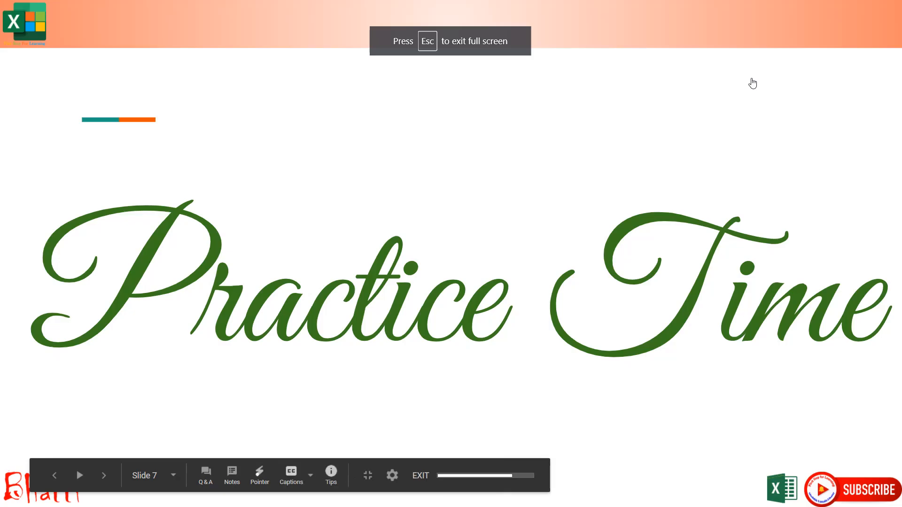
click(752, 83)
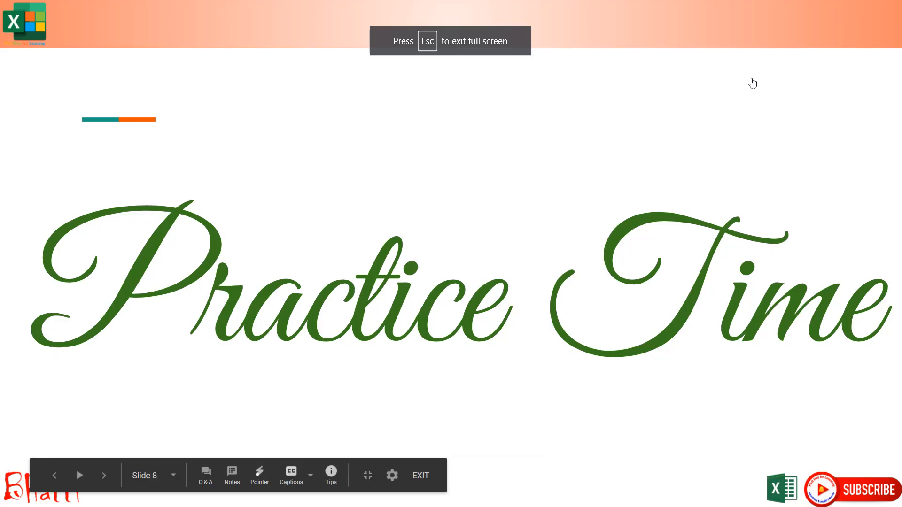